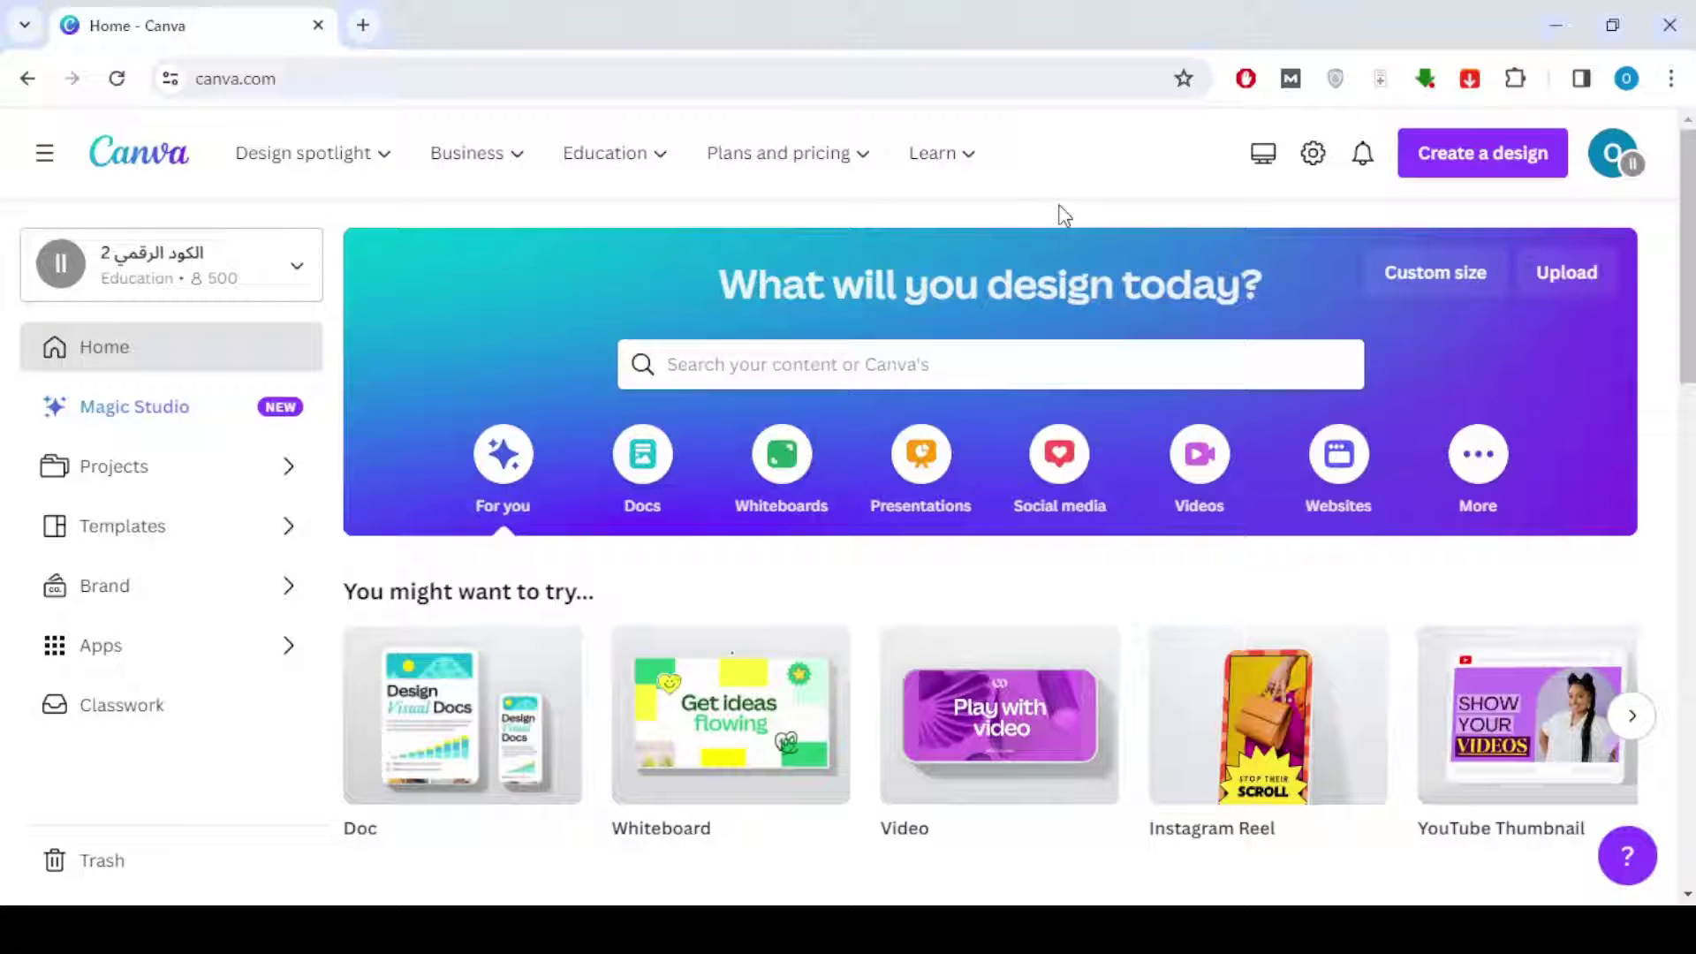
- Create a new blank design at the custom size of 1200 × 628 px
click(1445, 157)
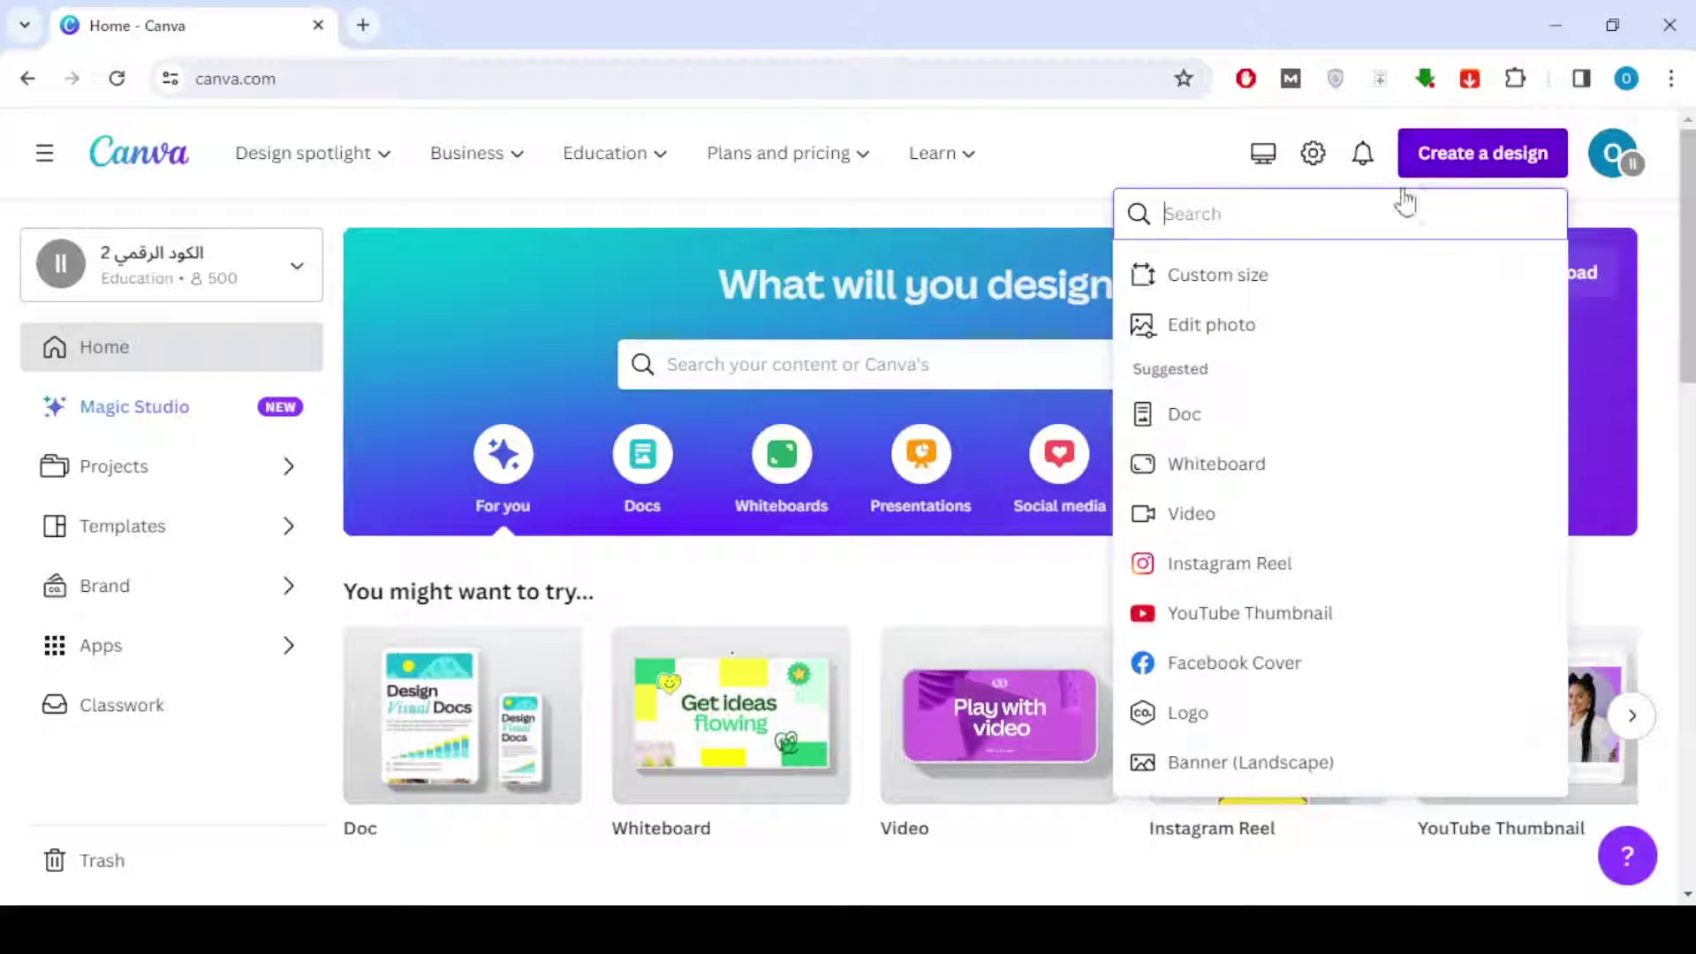
click(1252, 275)
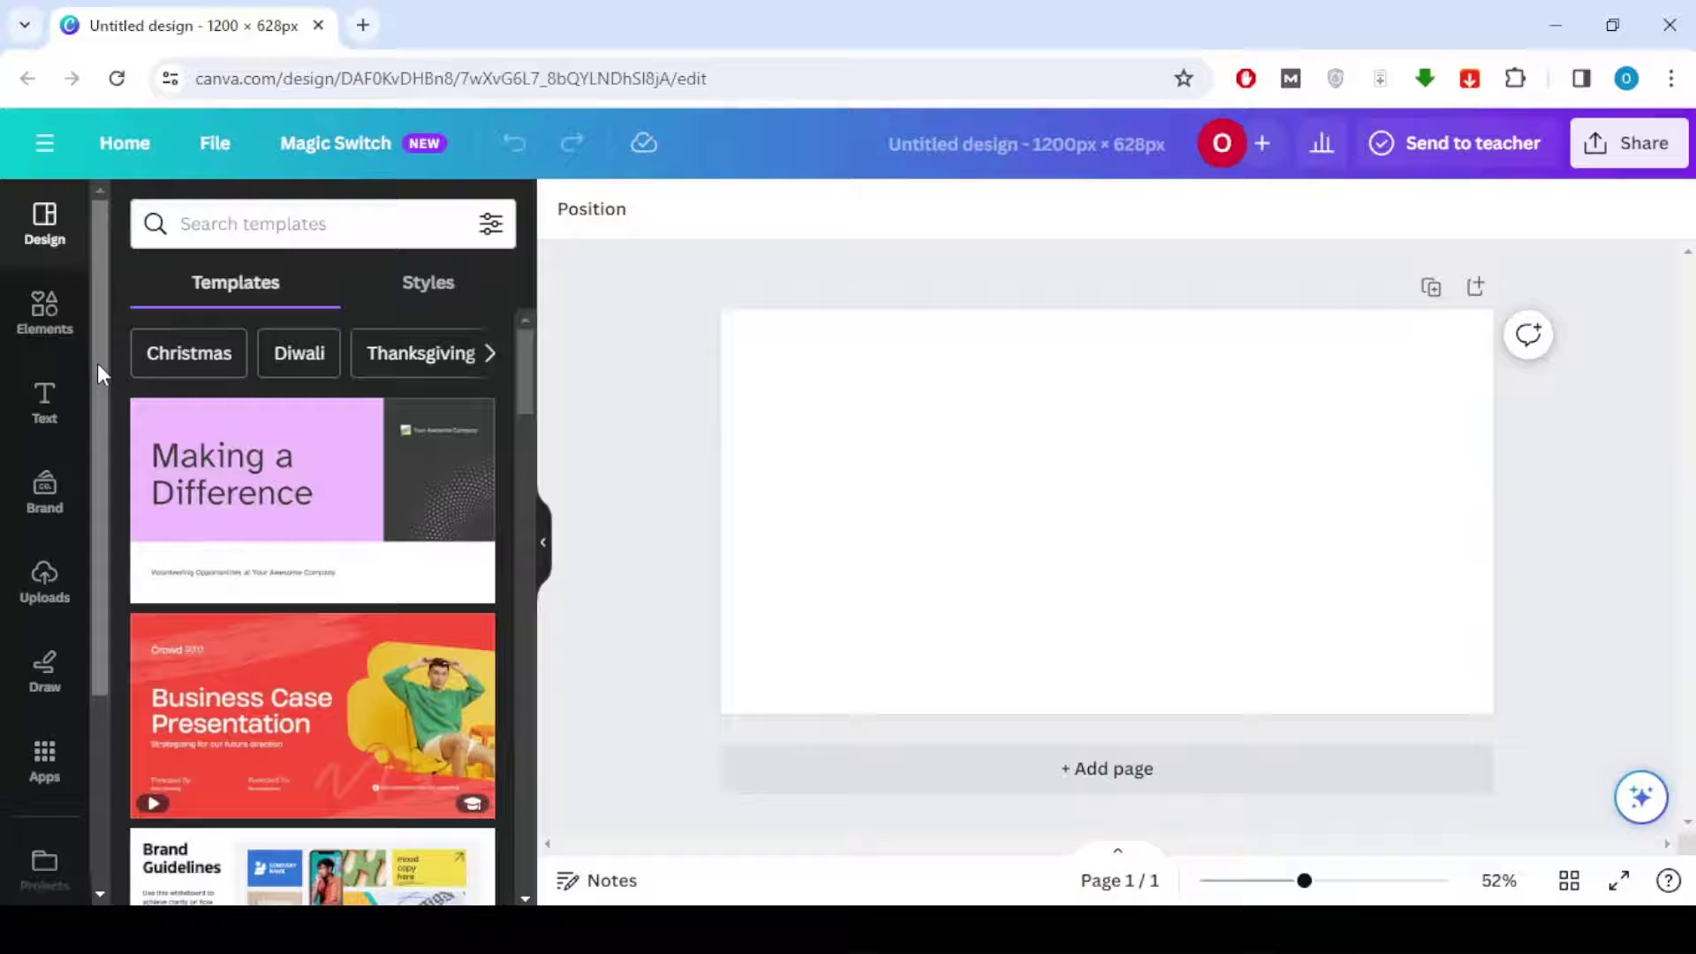
- Add the recently used GAME ROOM neon photo and stretch it to cover the page
click(44, 315)
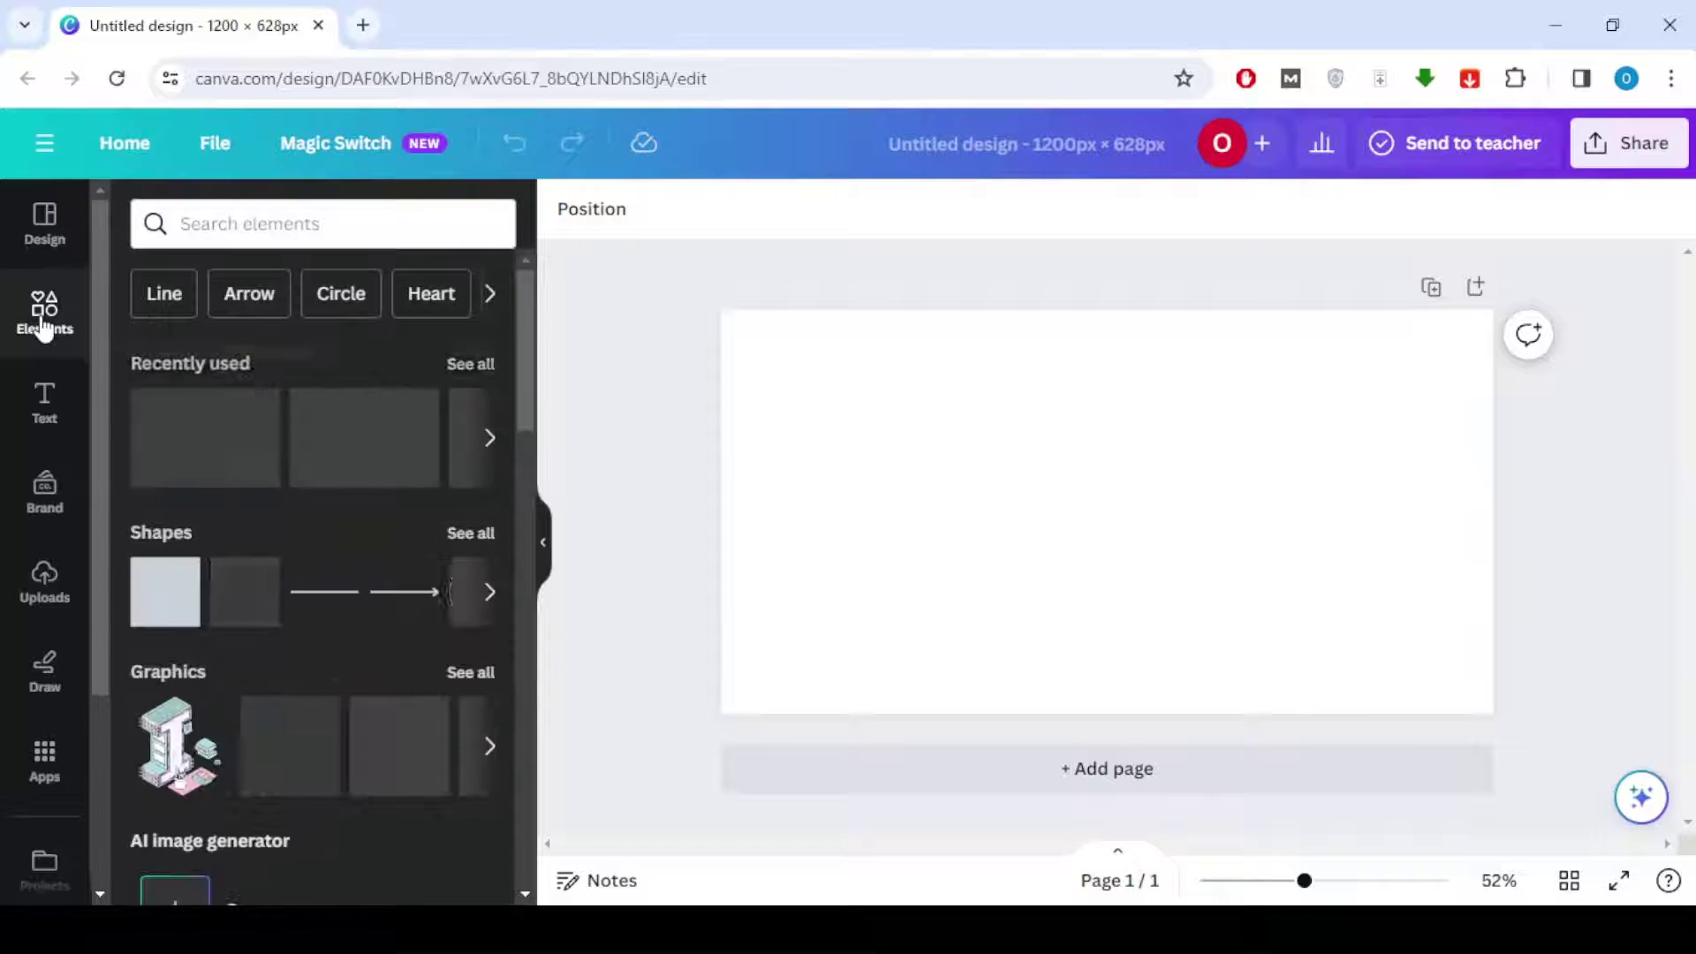
mouse_move(205, 438)
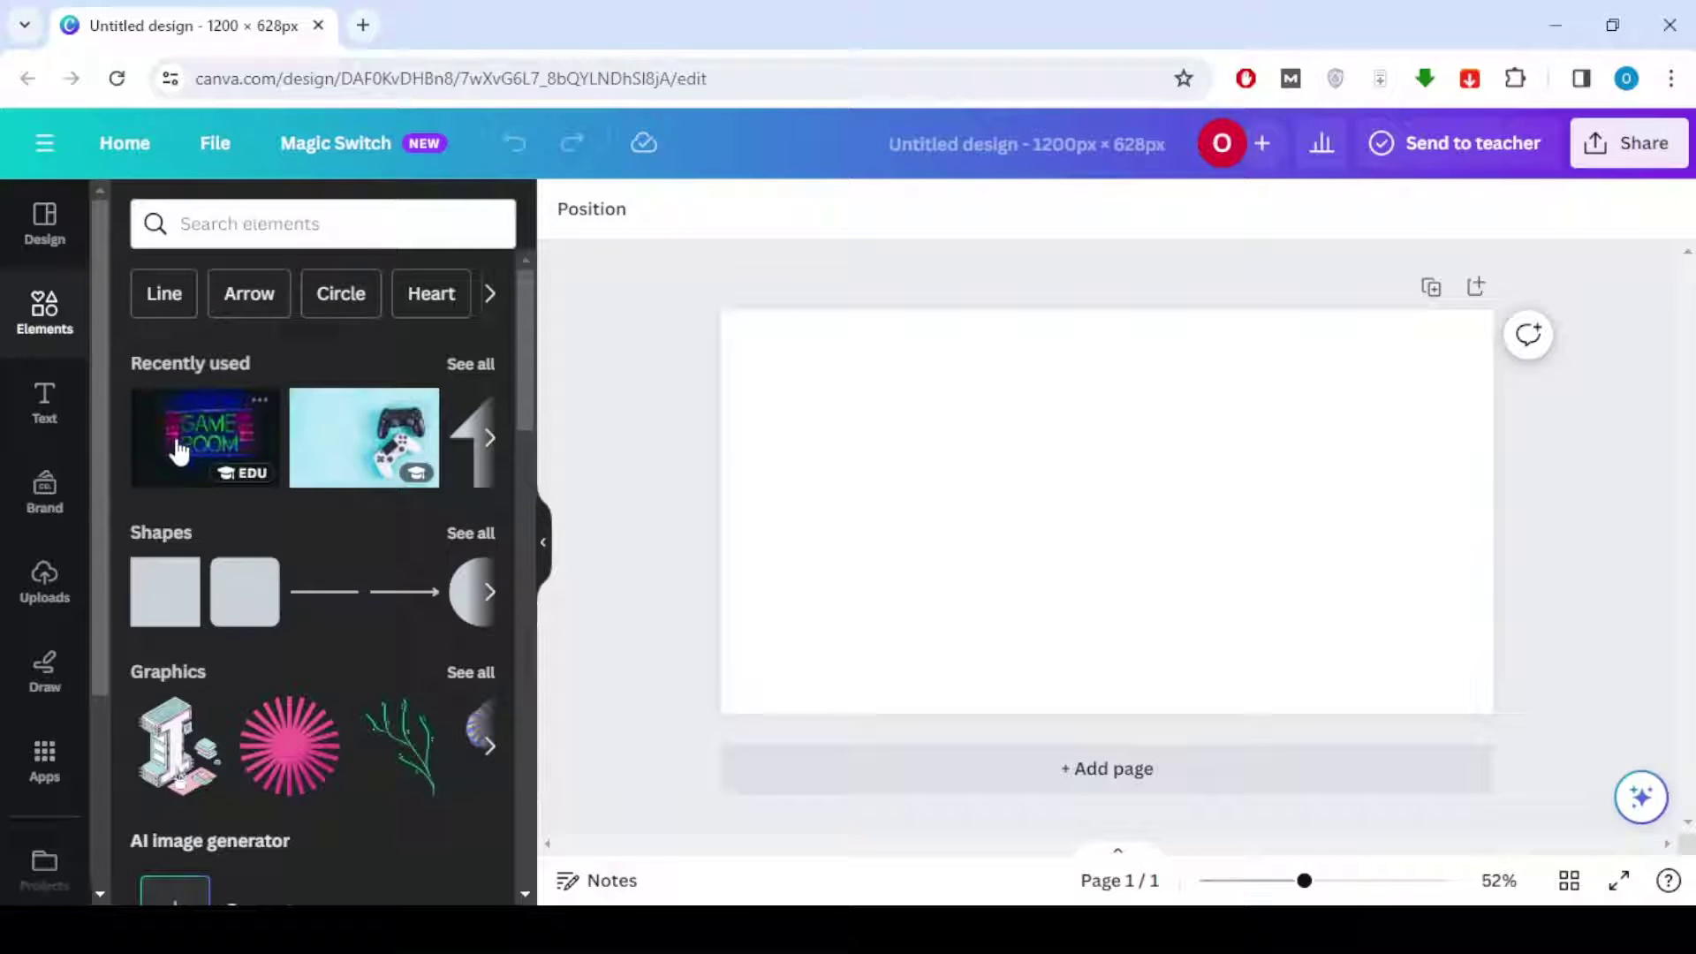
click(185, 434)
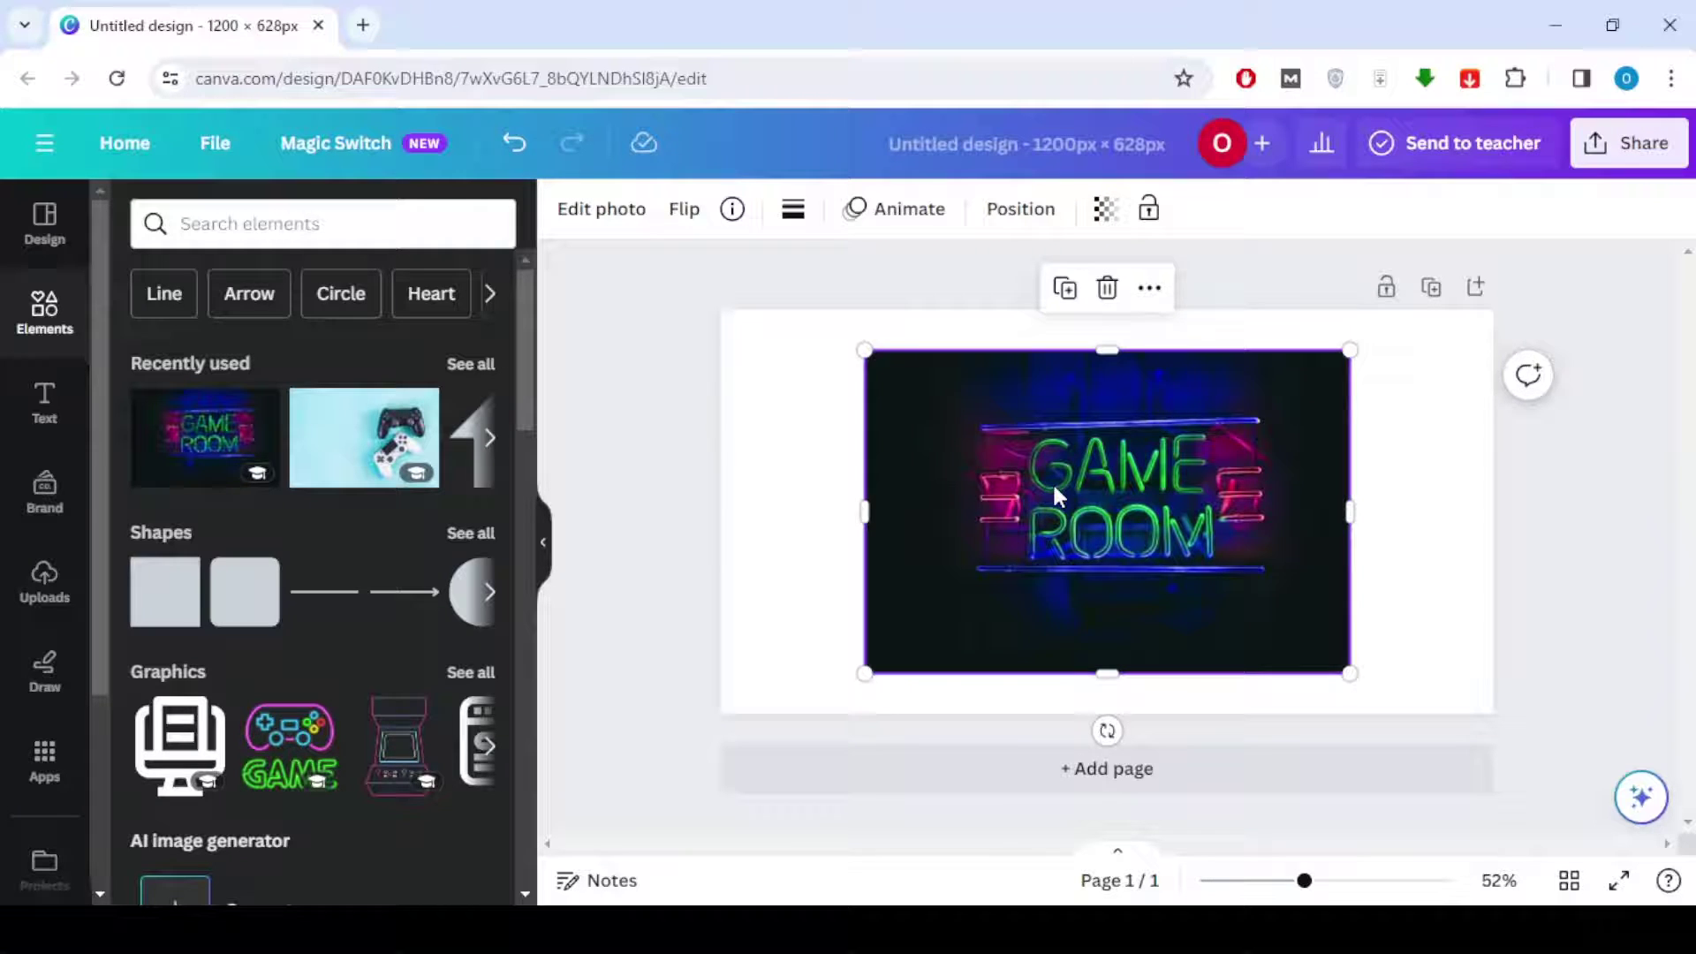
drag(1057, 497, 1200, 454)
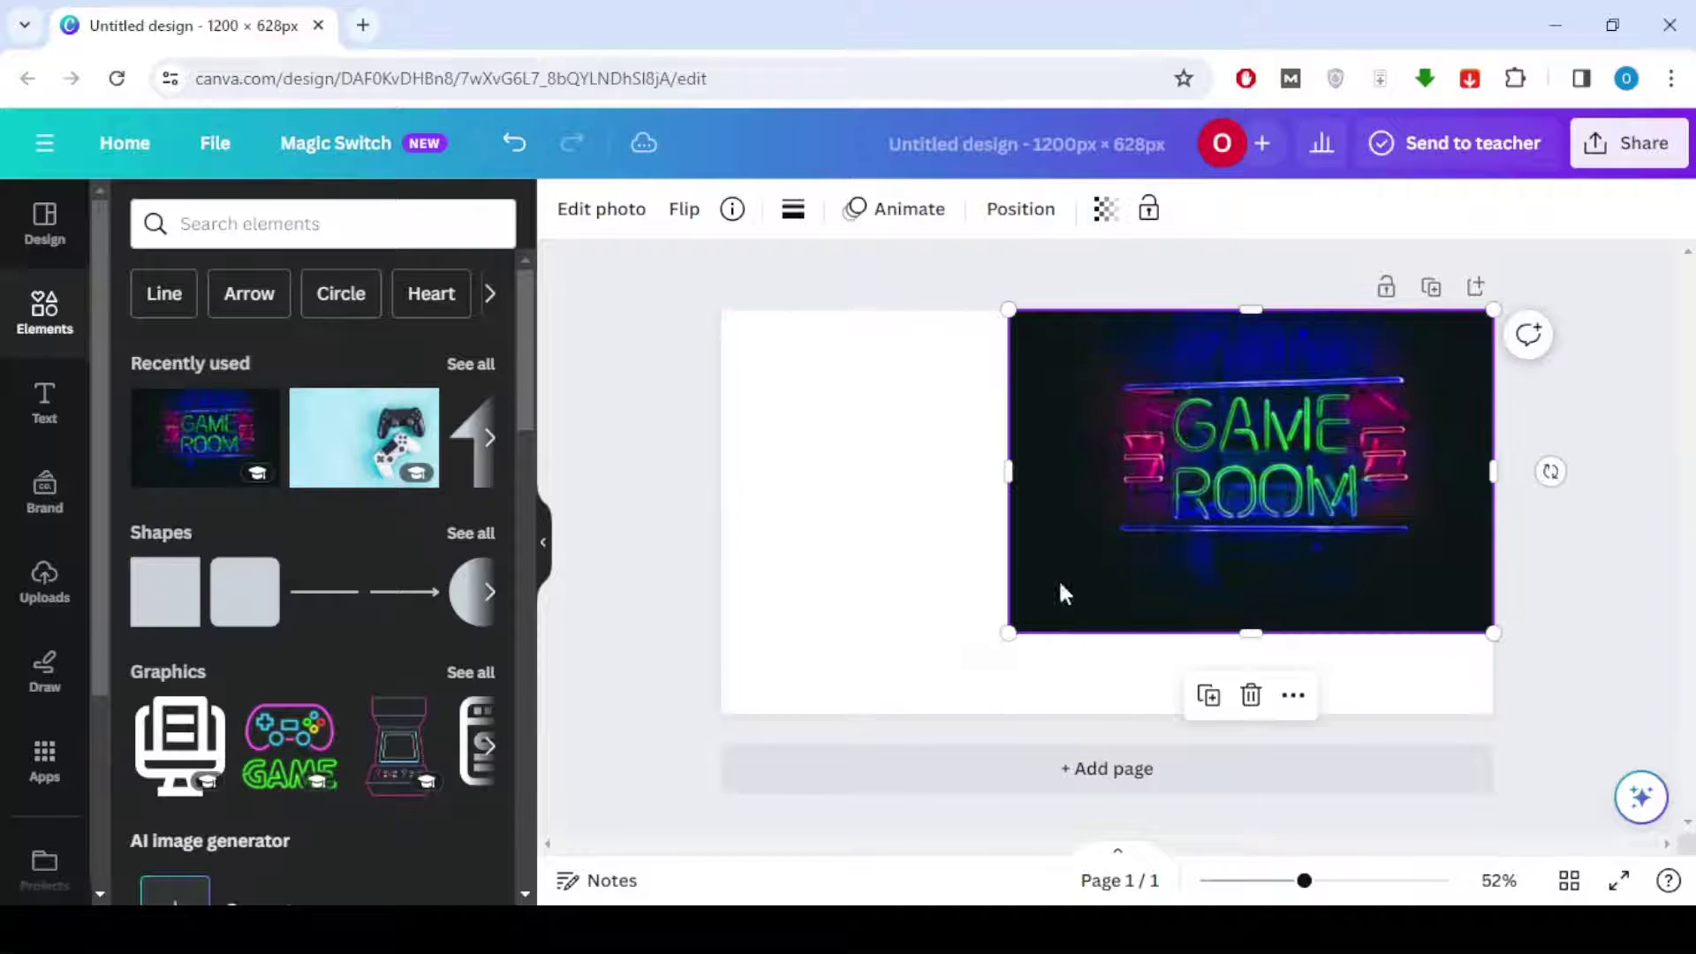
drag(1003, 639, 886, 713)
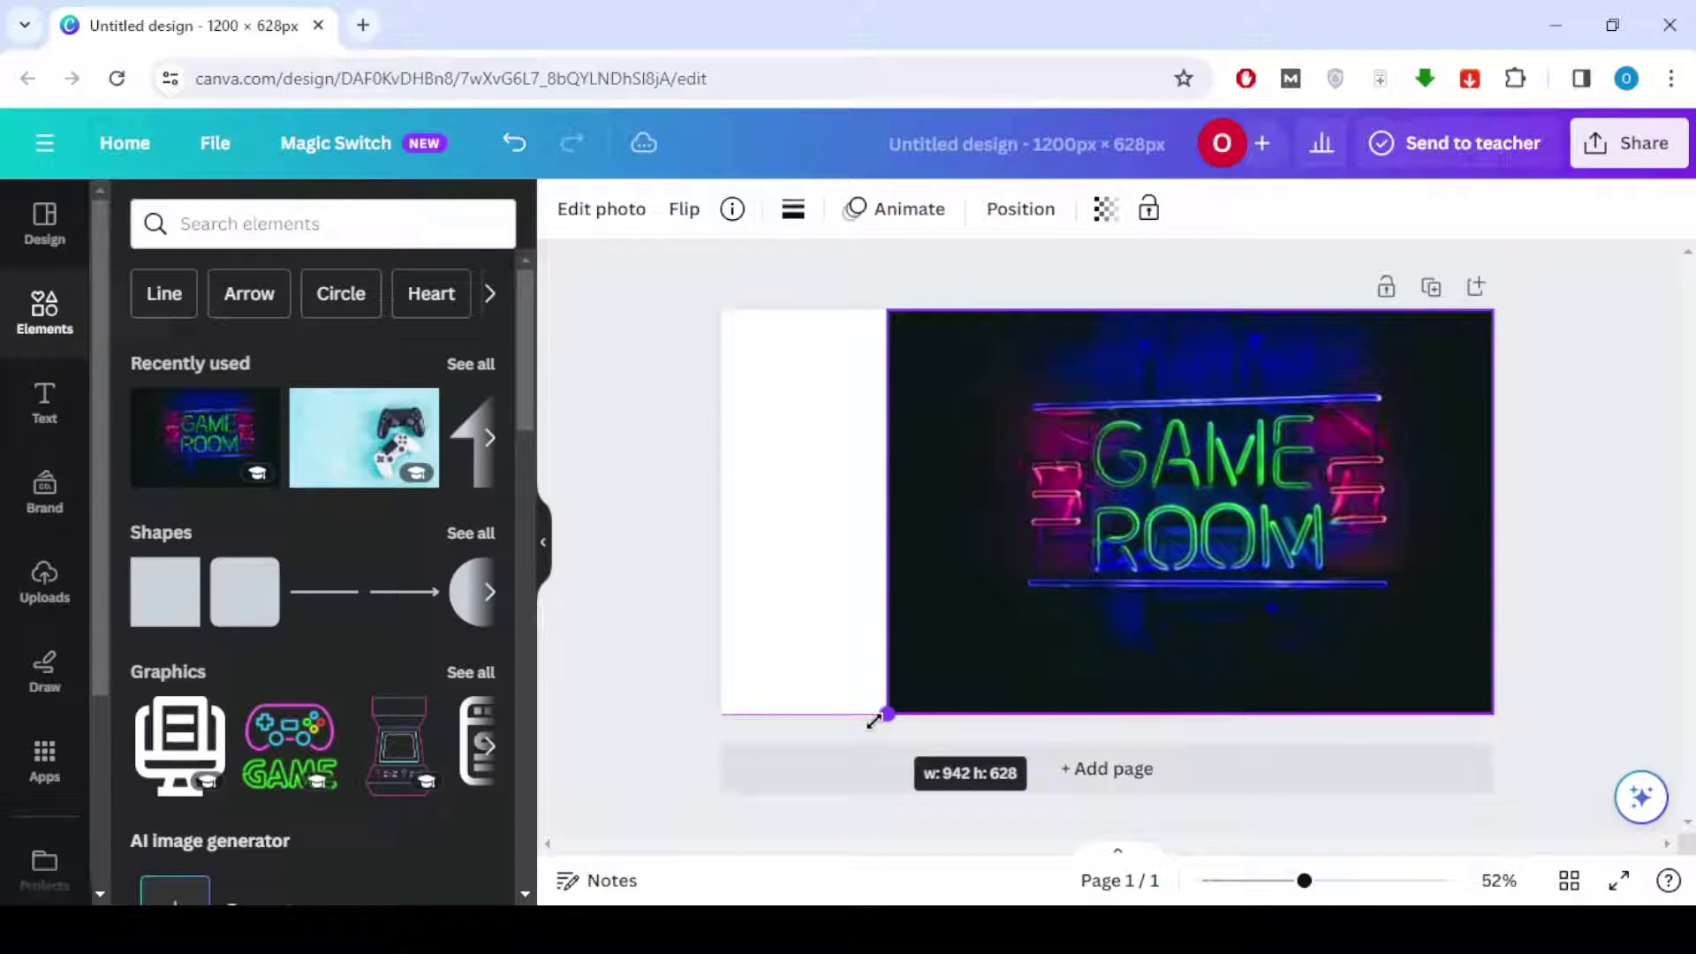
drag(890, 505, 722, 511)
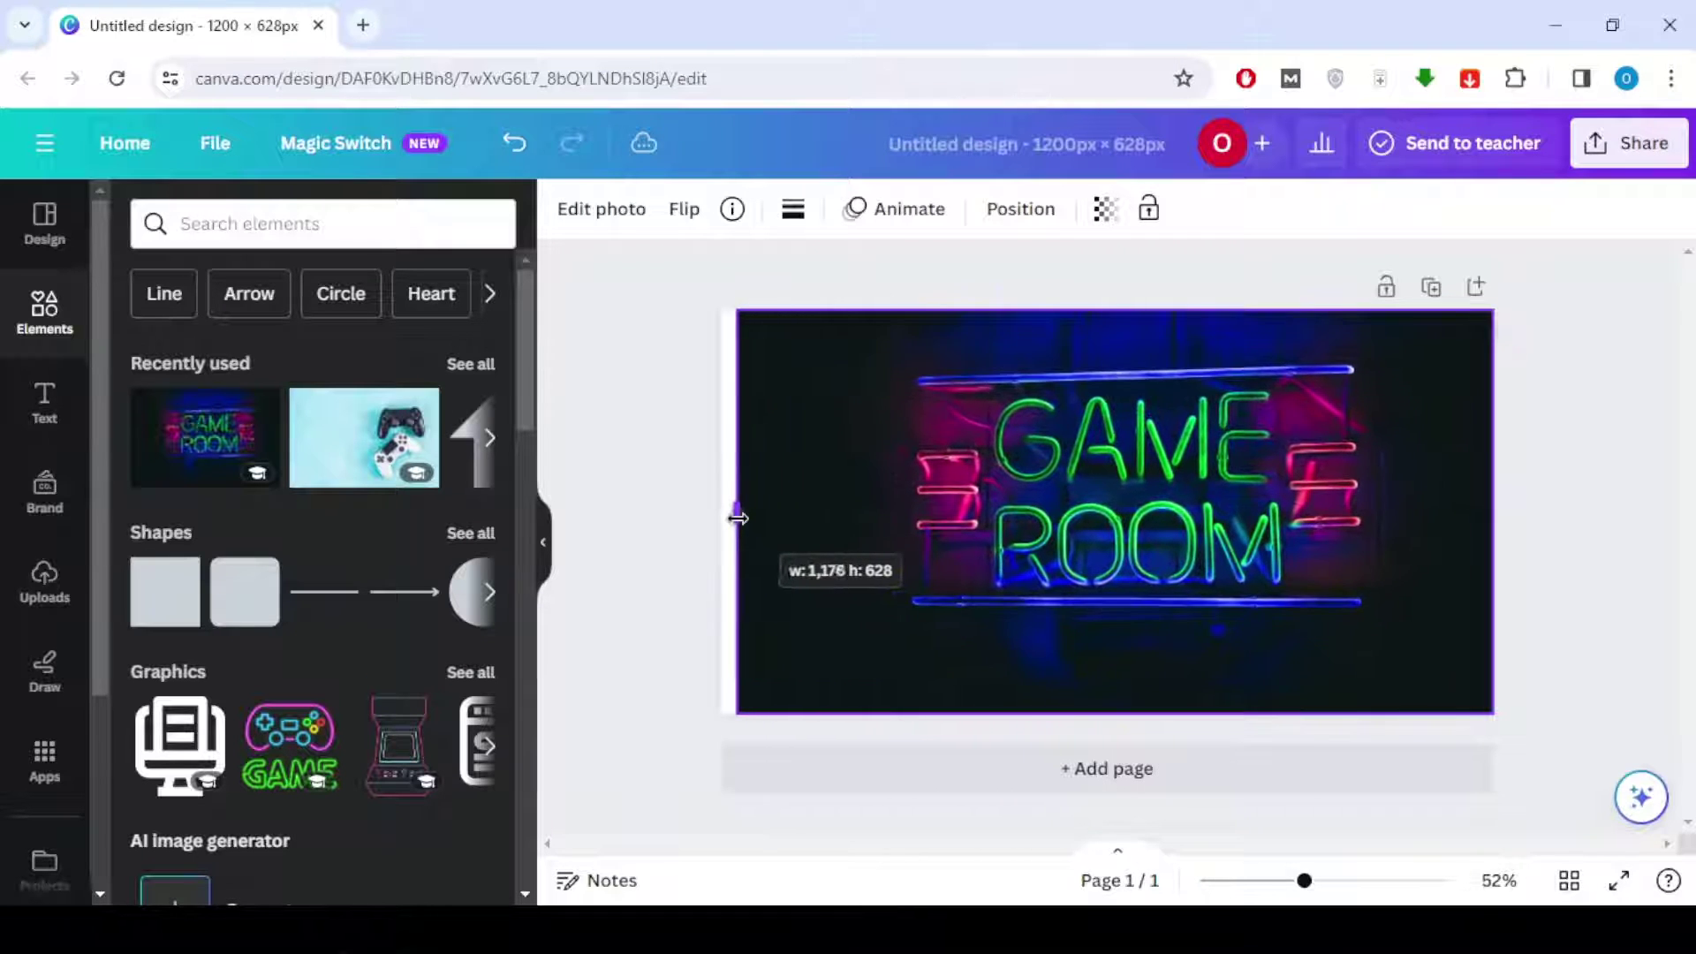
- Crop the photo to a rectangle centred on the neon sign, leaving white margins
click(603, 216)
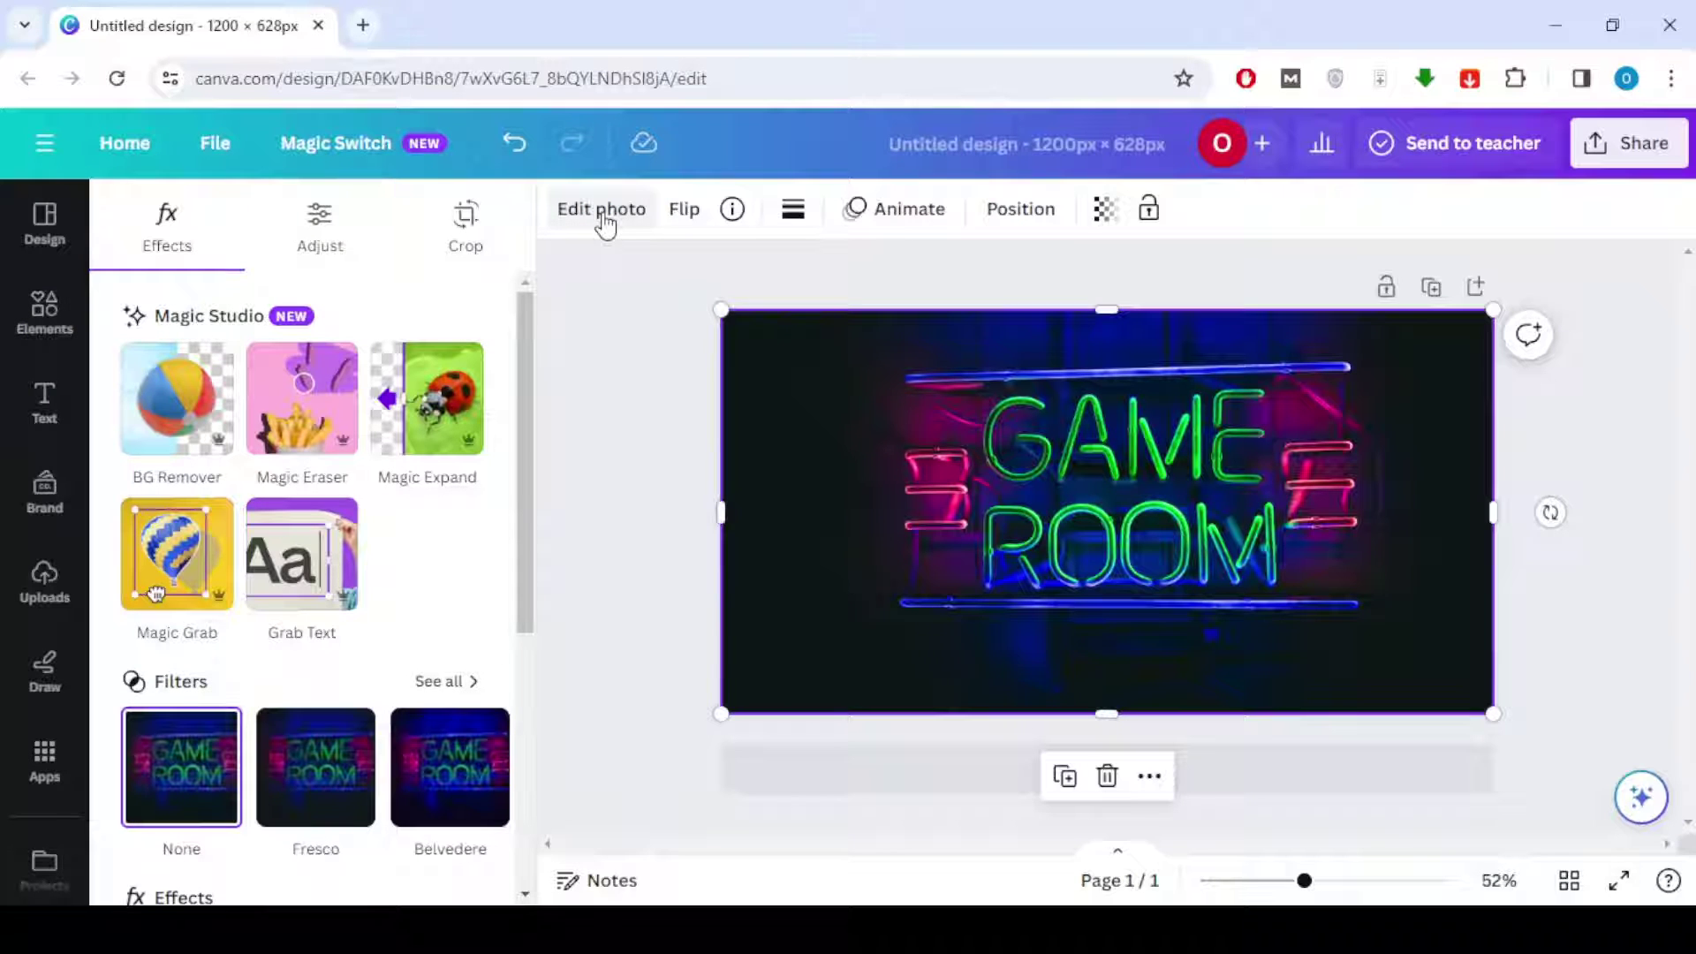
click(474, 228)
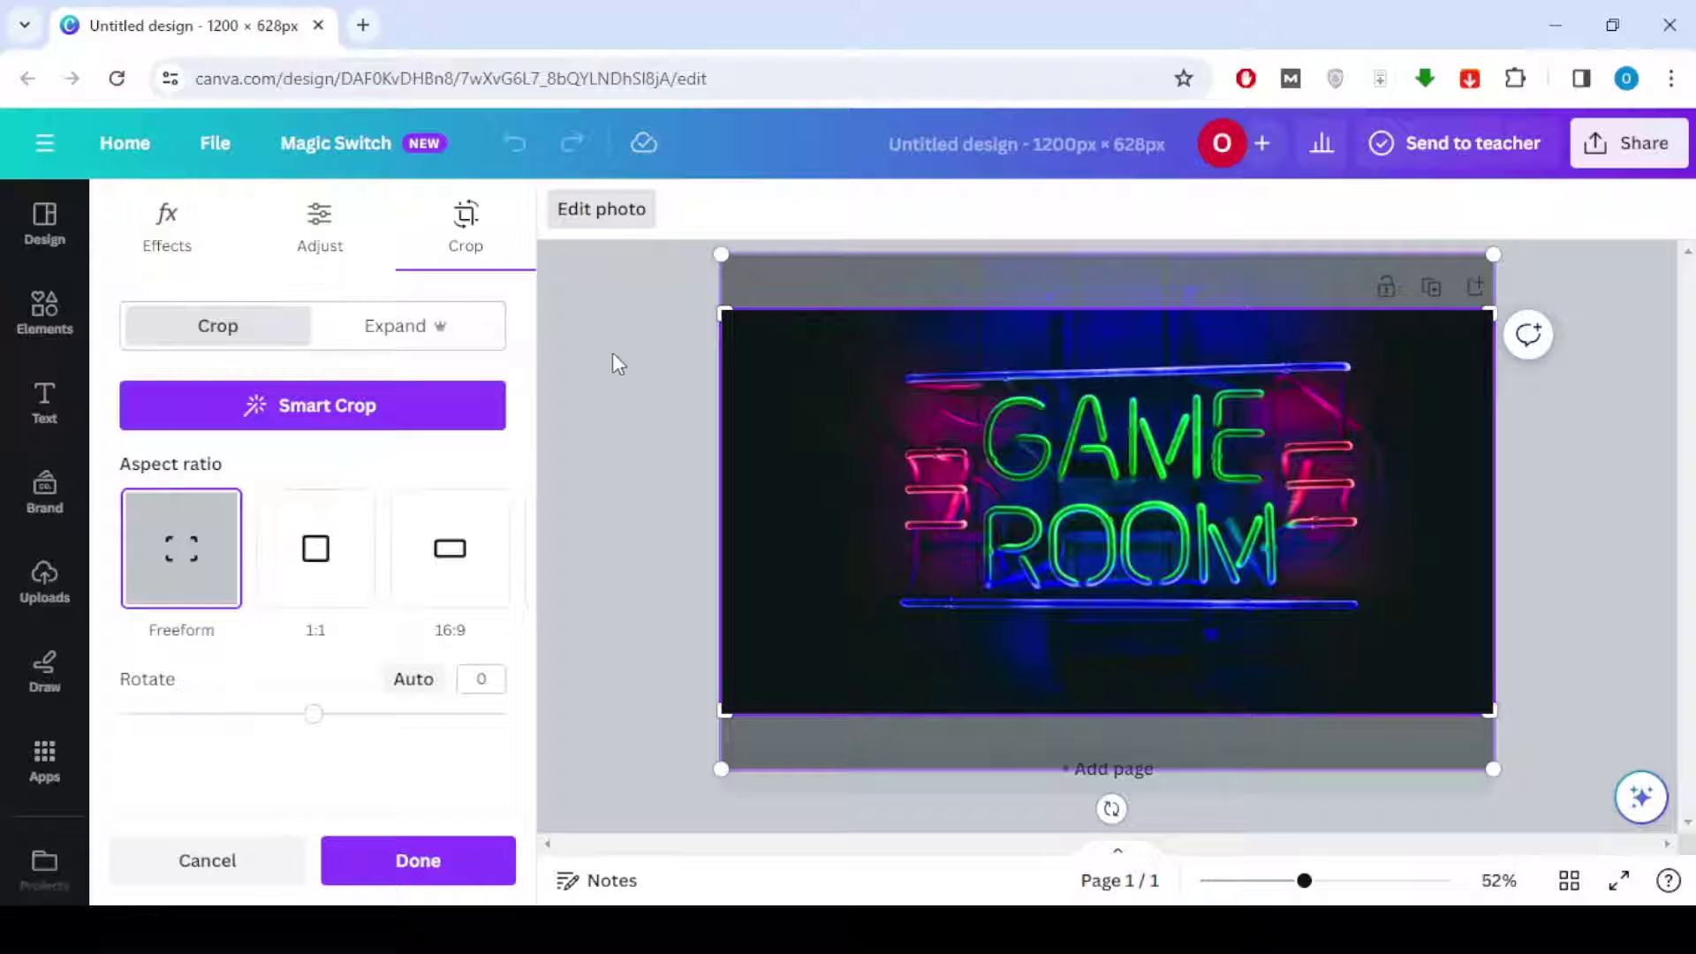
drag(957, 444, 958, 474)
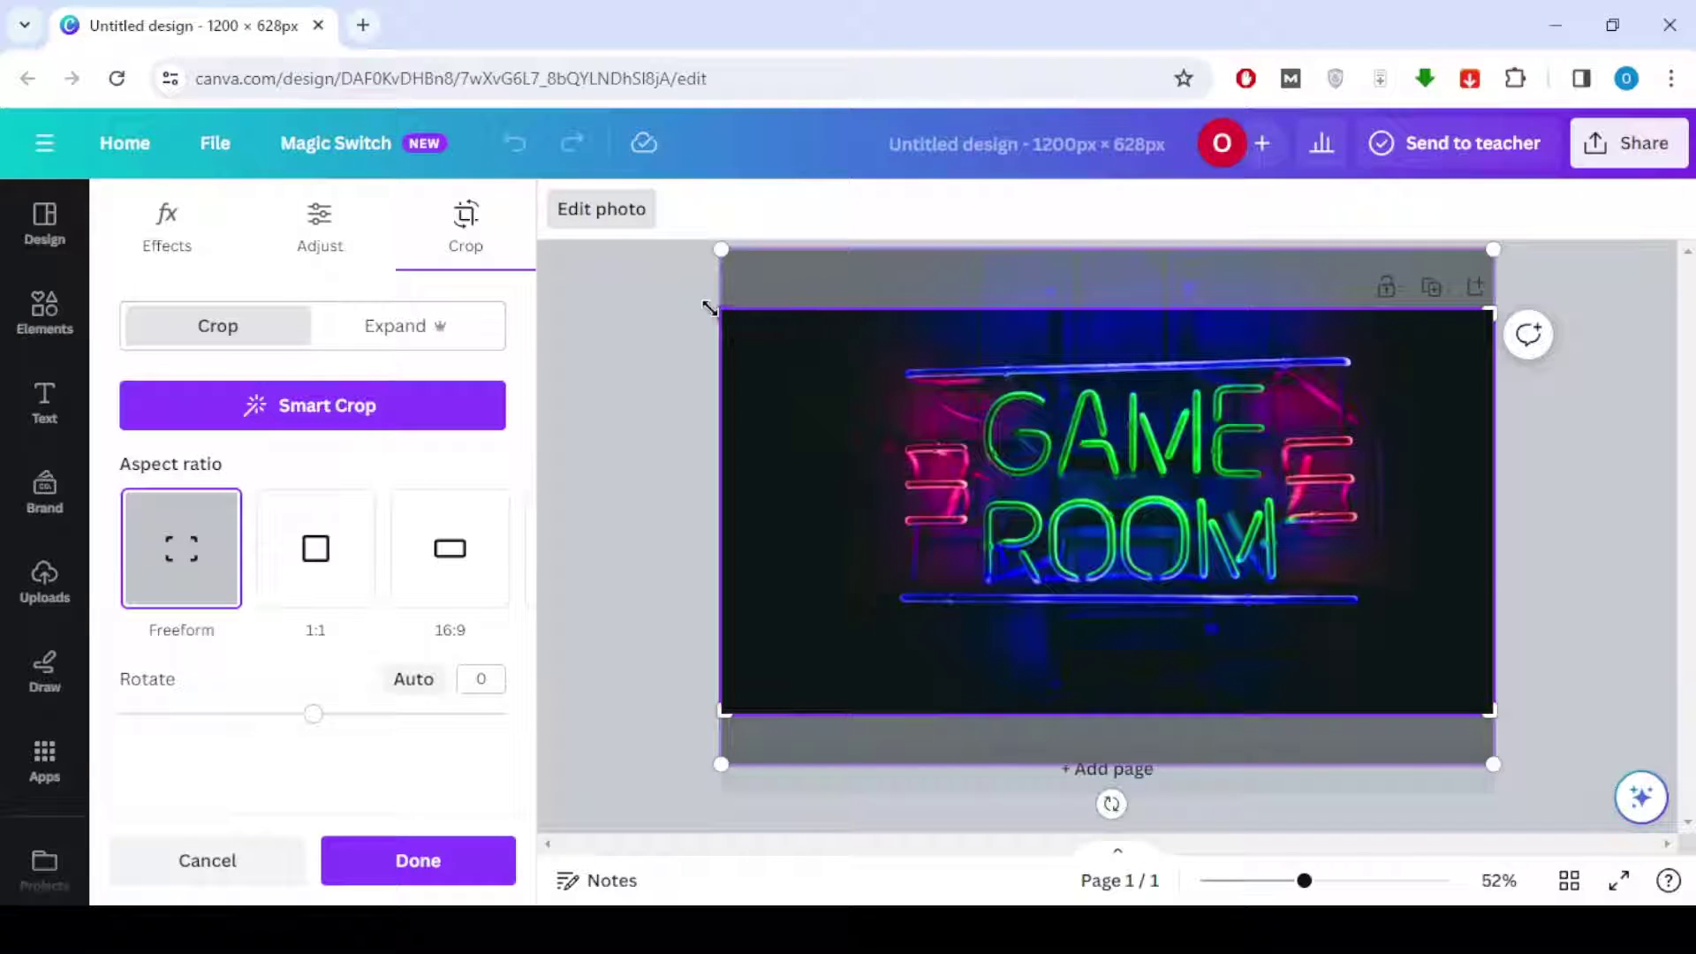
drag(709, 308, 906, 445)
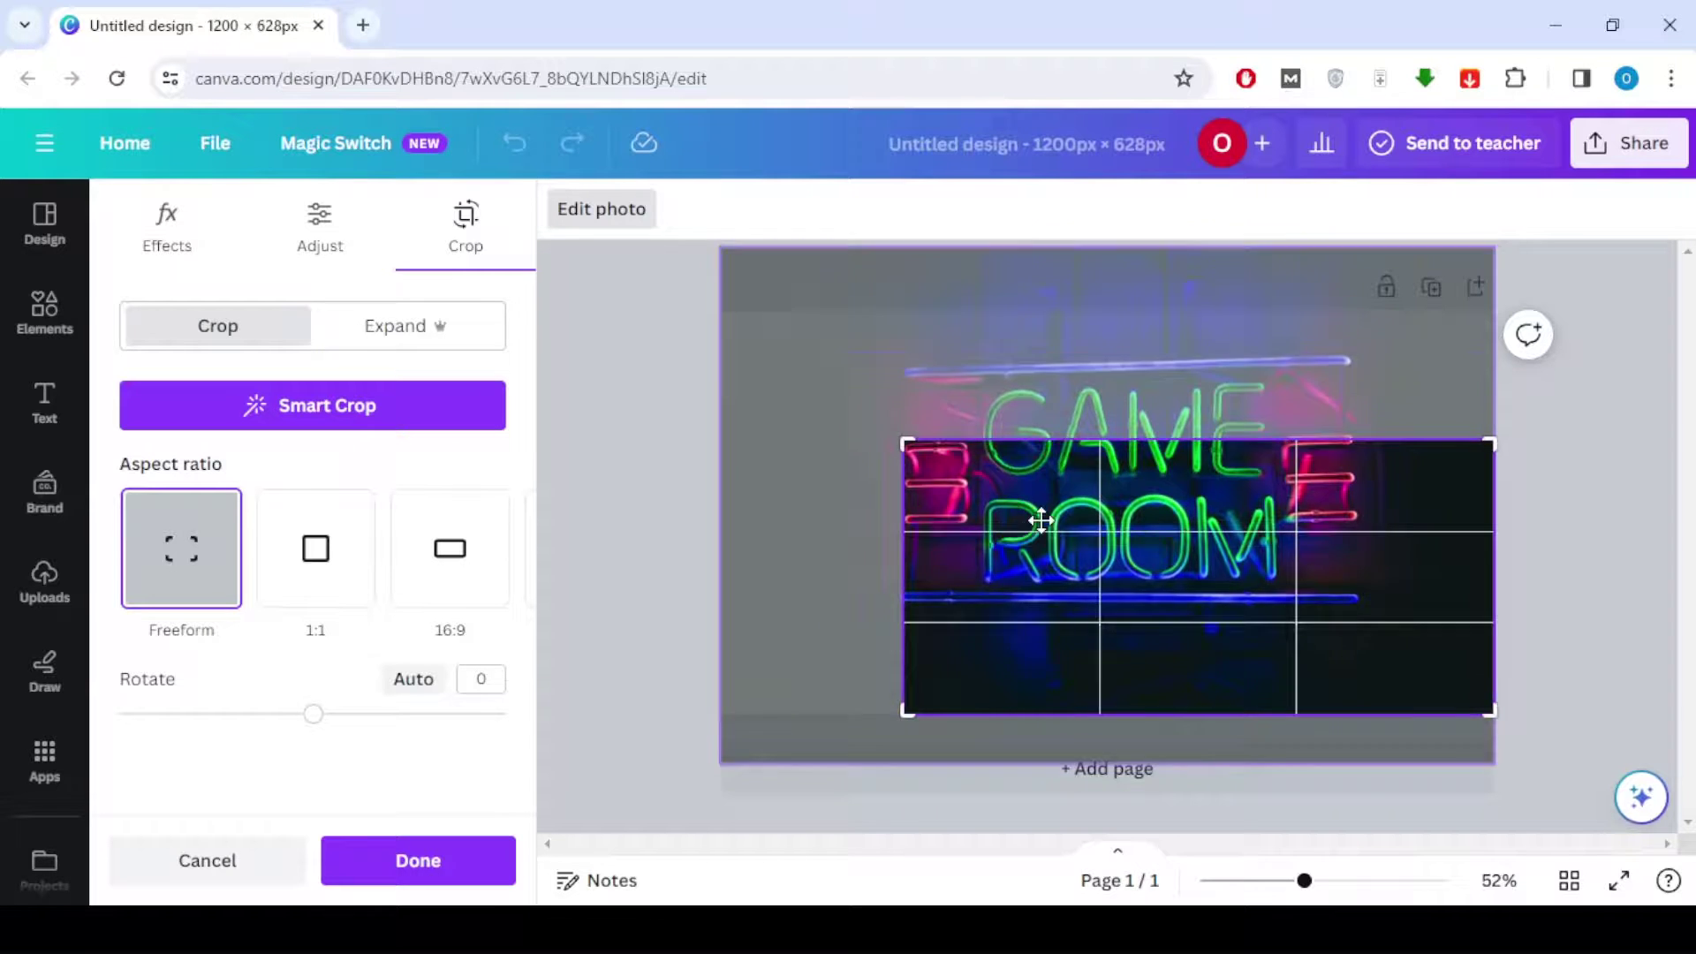
drag(1040, 521, 1448, 667)
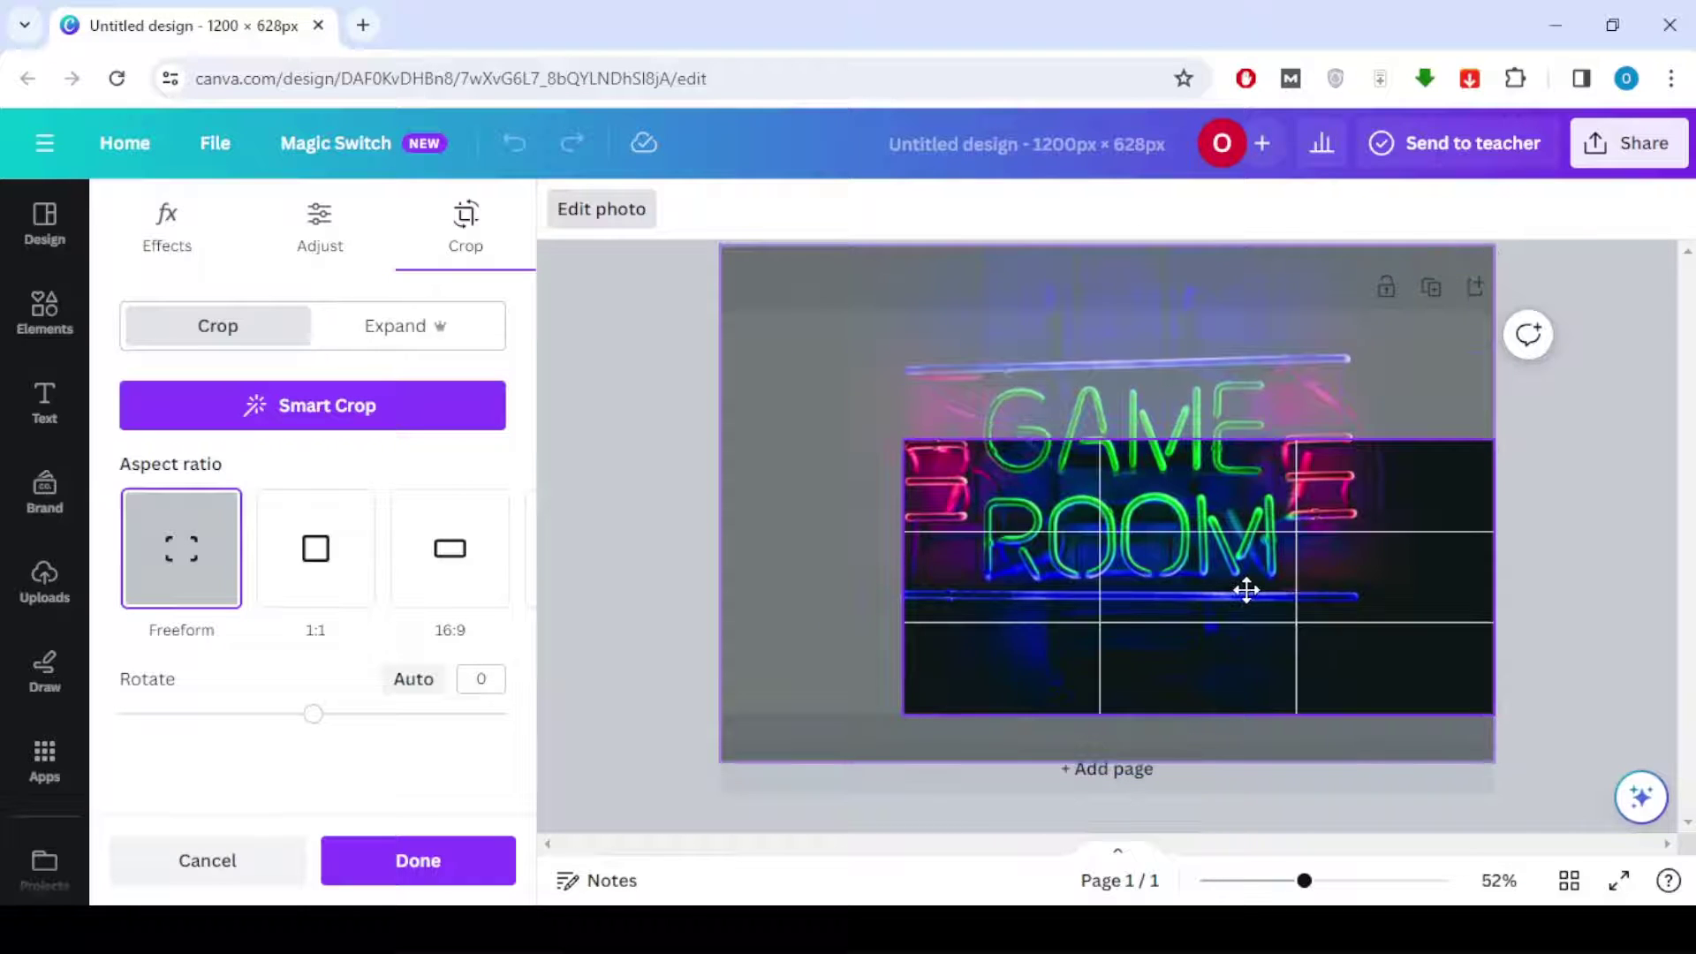
drag(1493, 722, 1370, 686)
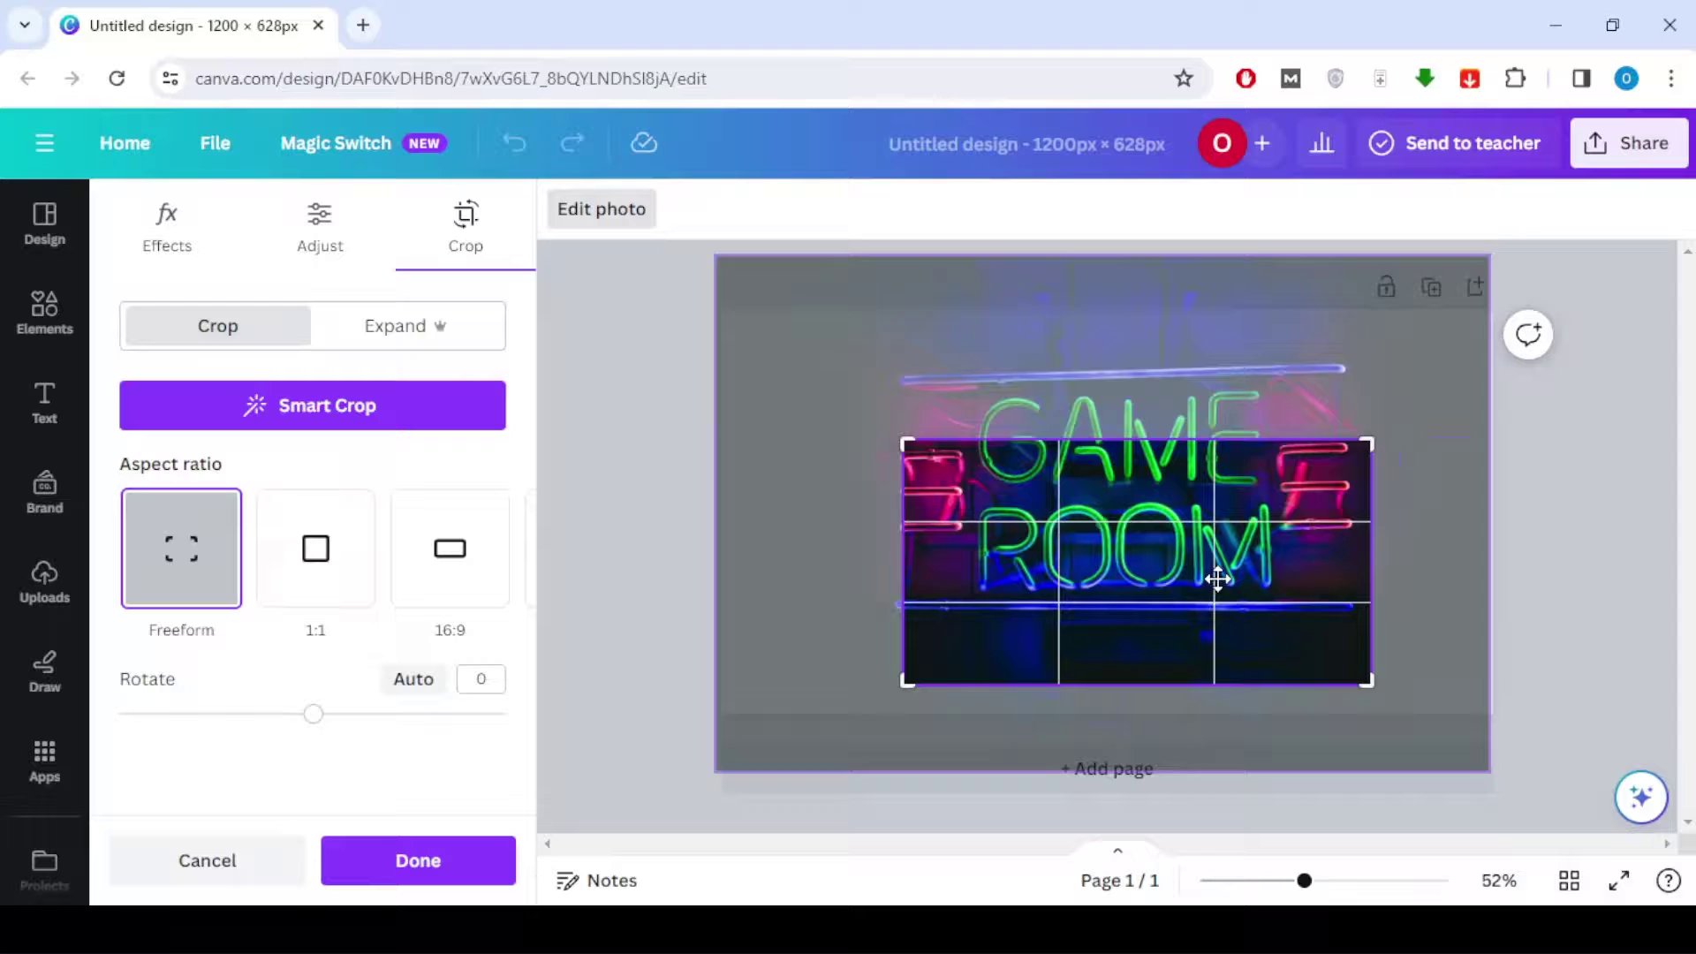
drag(1212, 576, 1200, 614)
drag(905, 441, 841, 370)
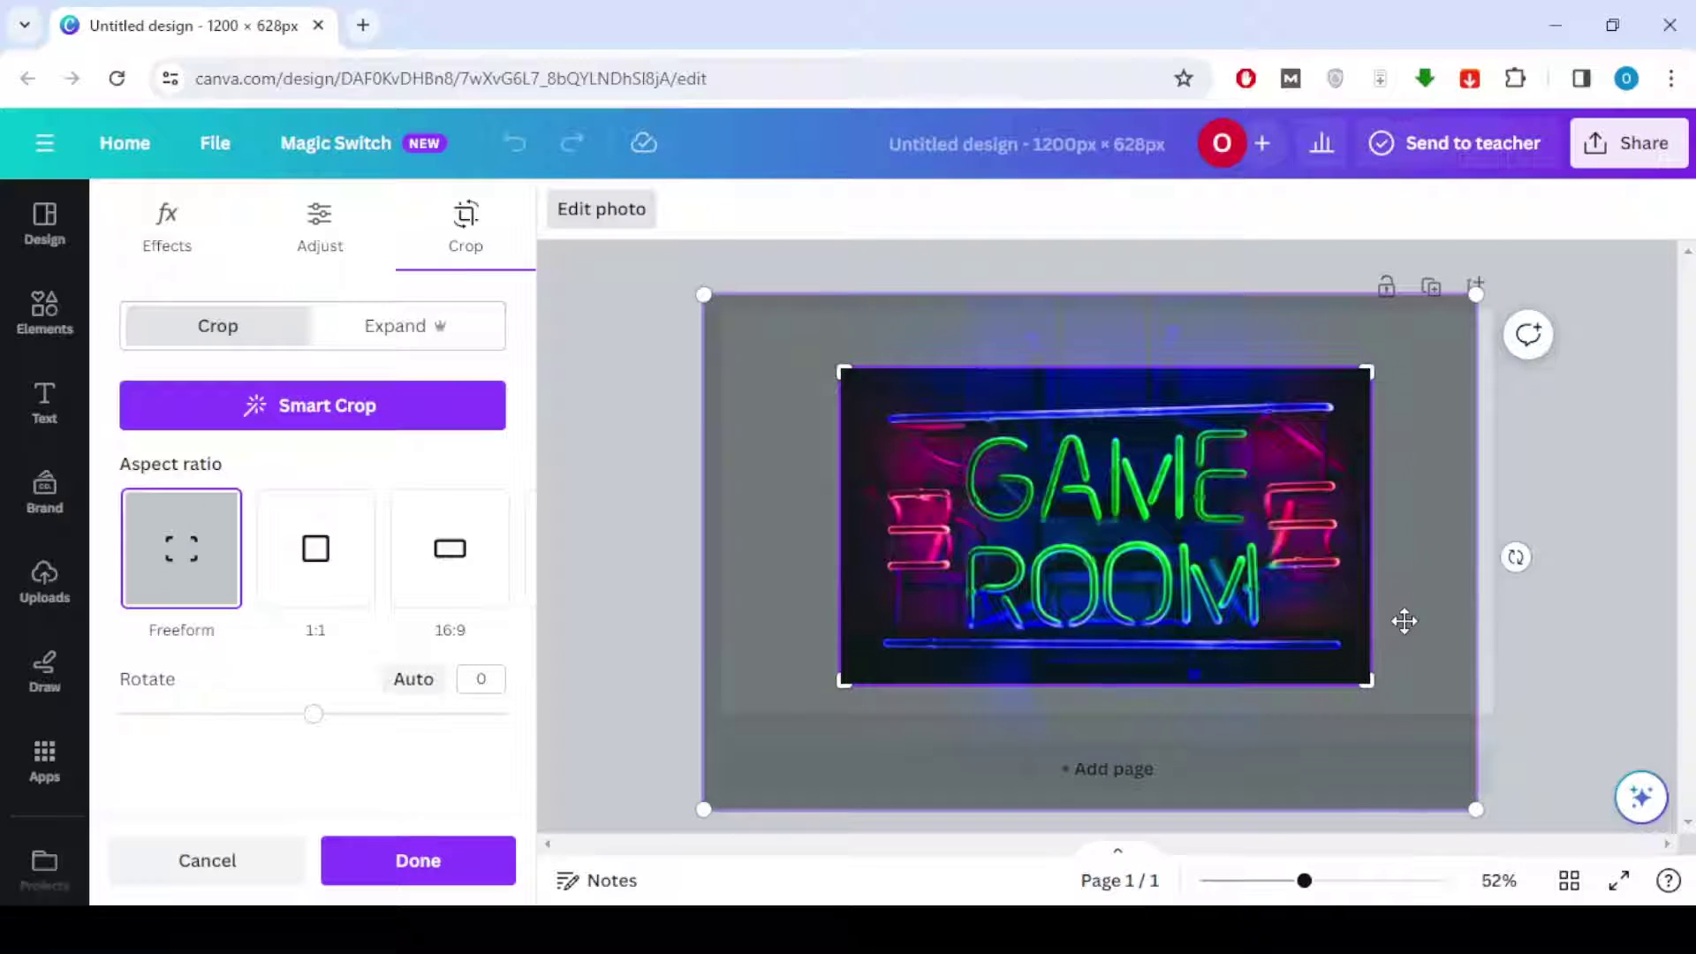
drag(1373, 682, 1389, 692)
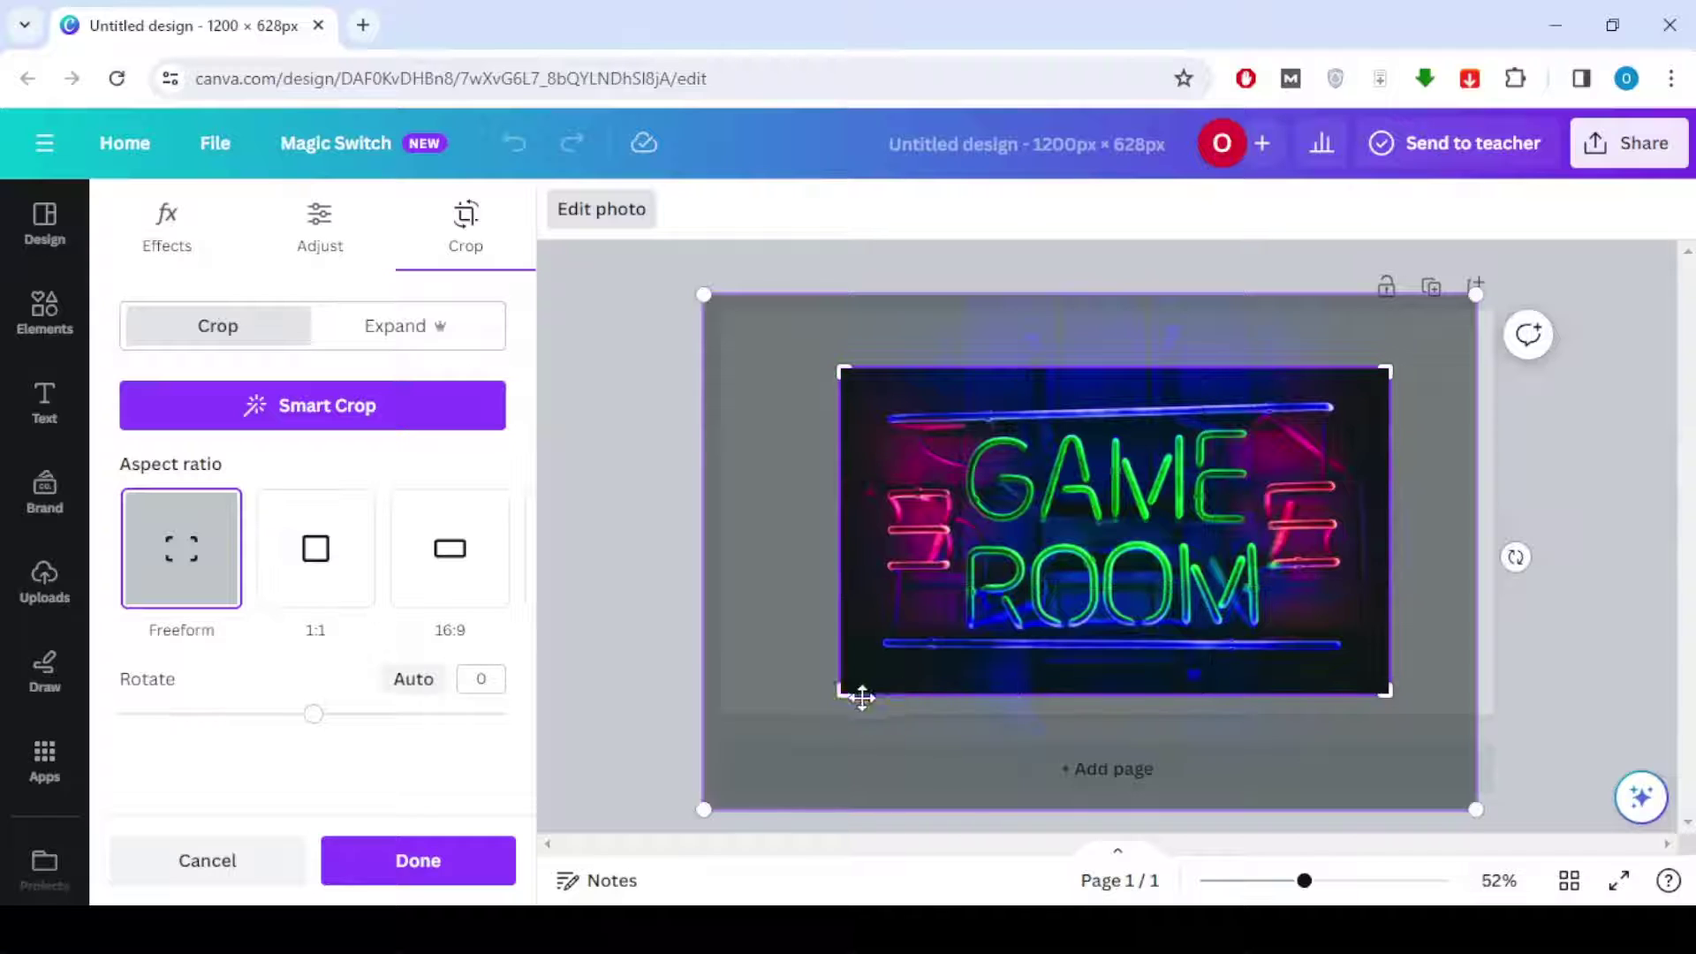
drag(840, 696, 818, 709)
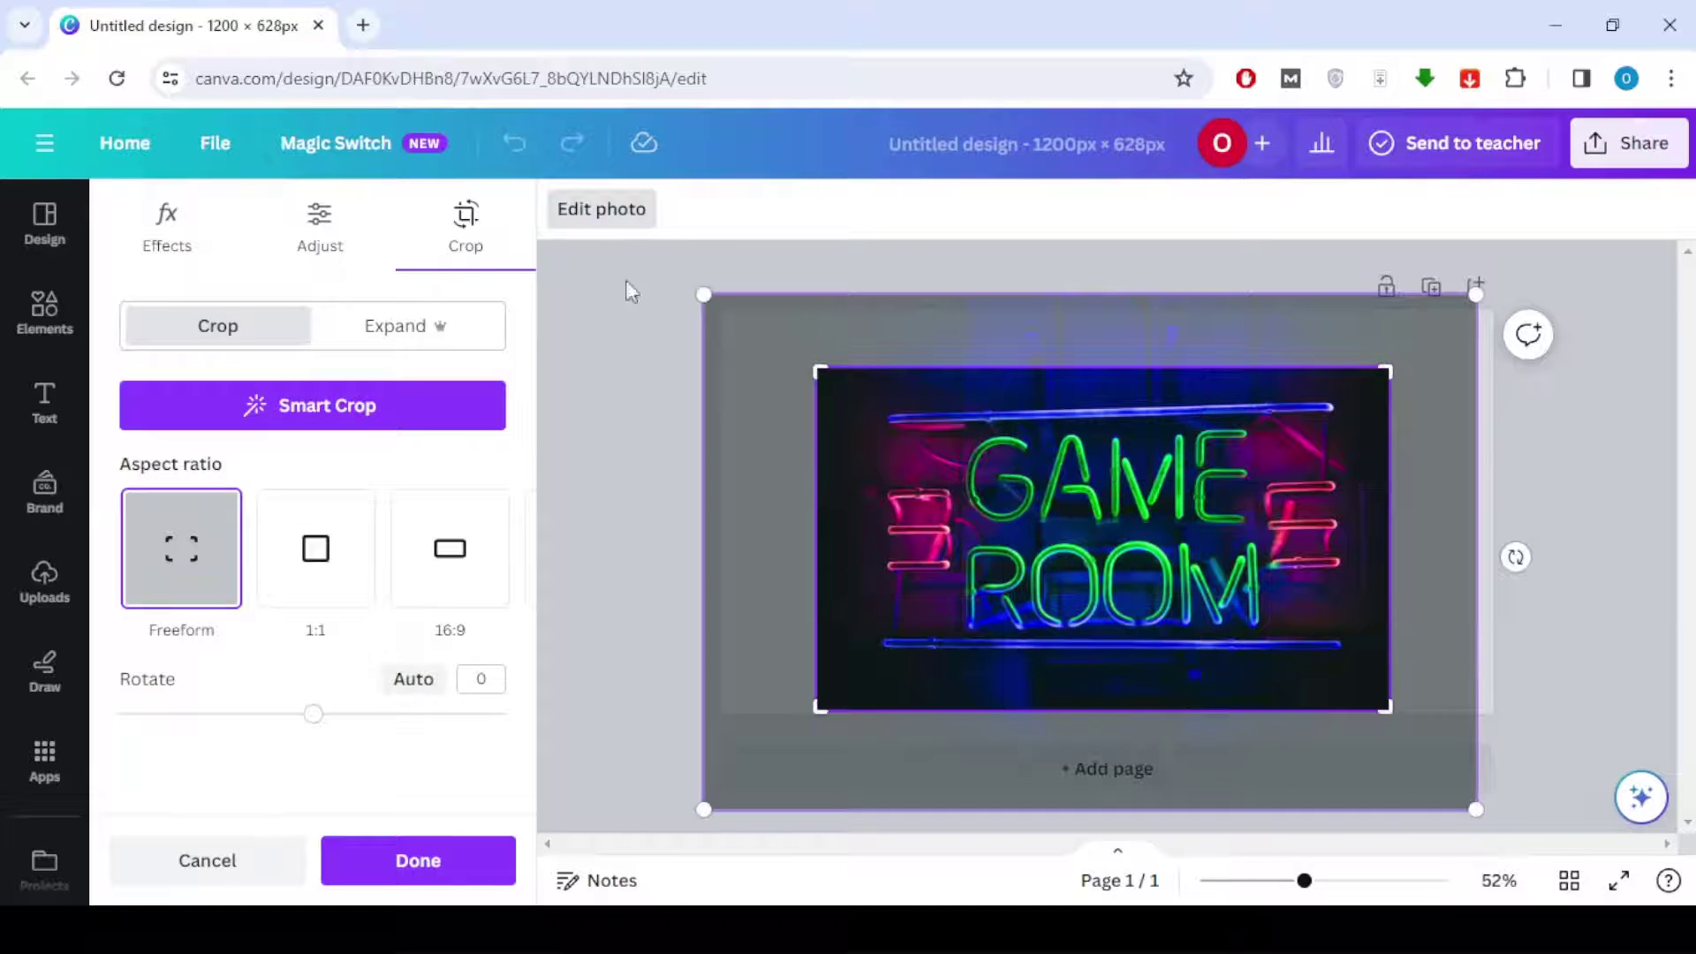
click(451, 855)
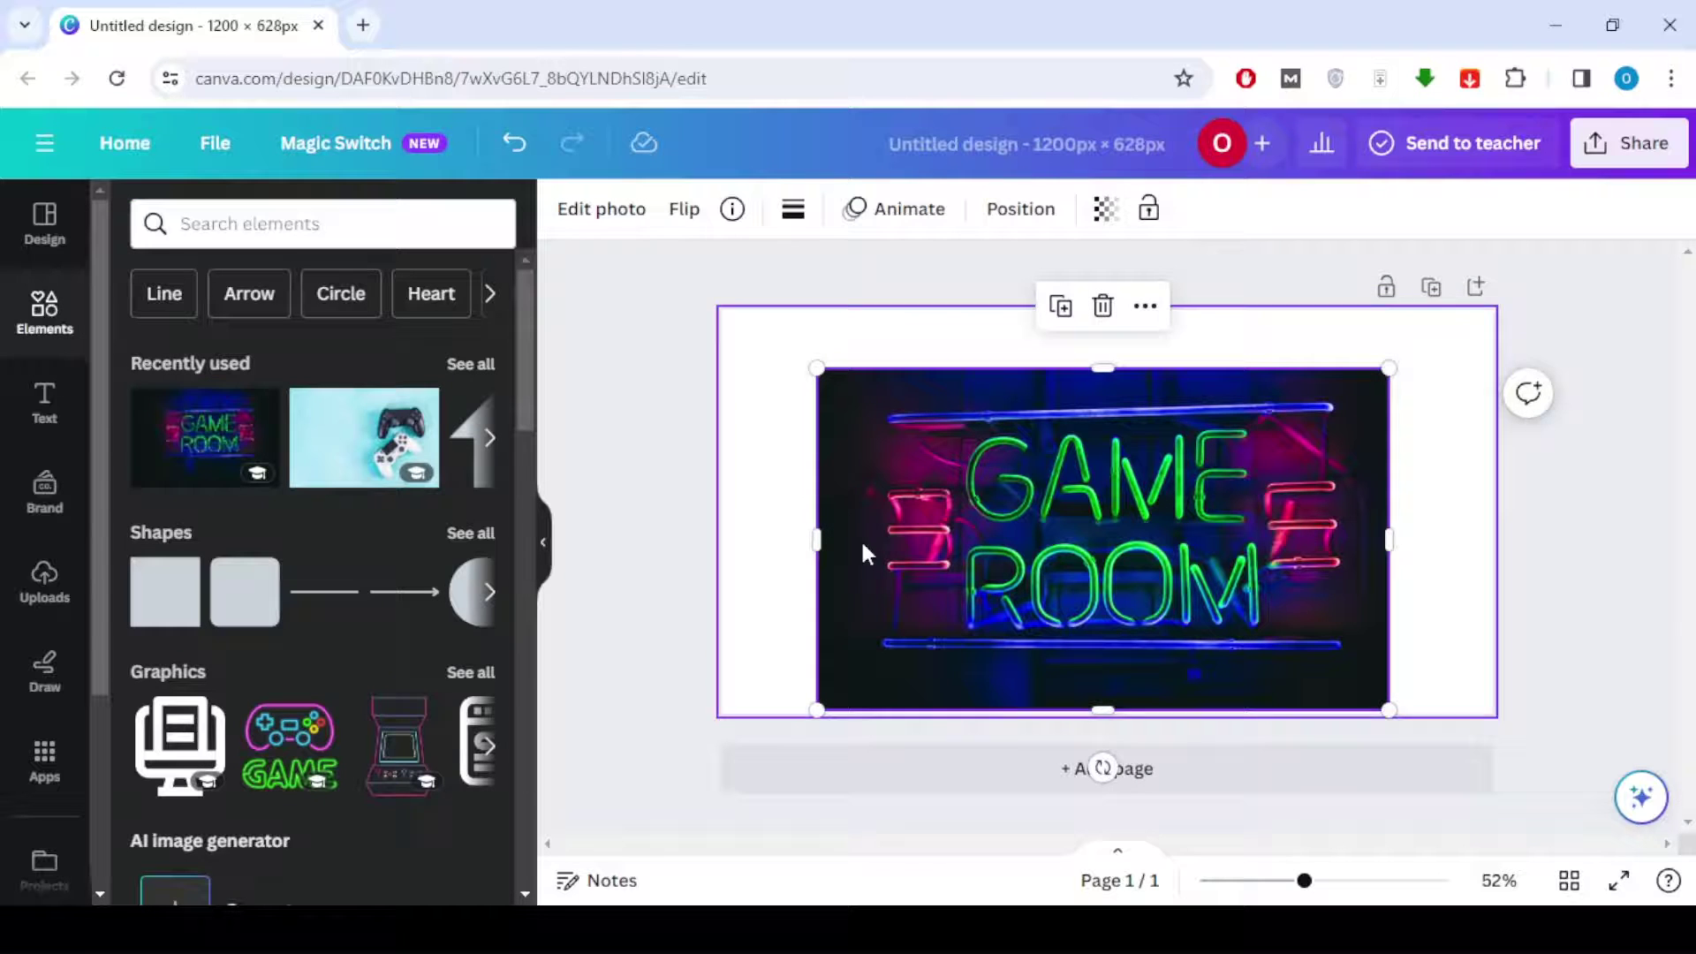
- Centre the cropped photo on the page using the guides and open the Draw tools
drag(1090, 541, 1095, 523)
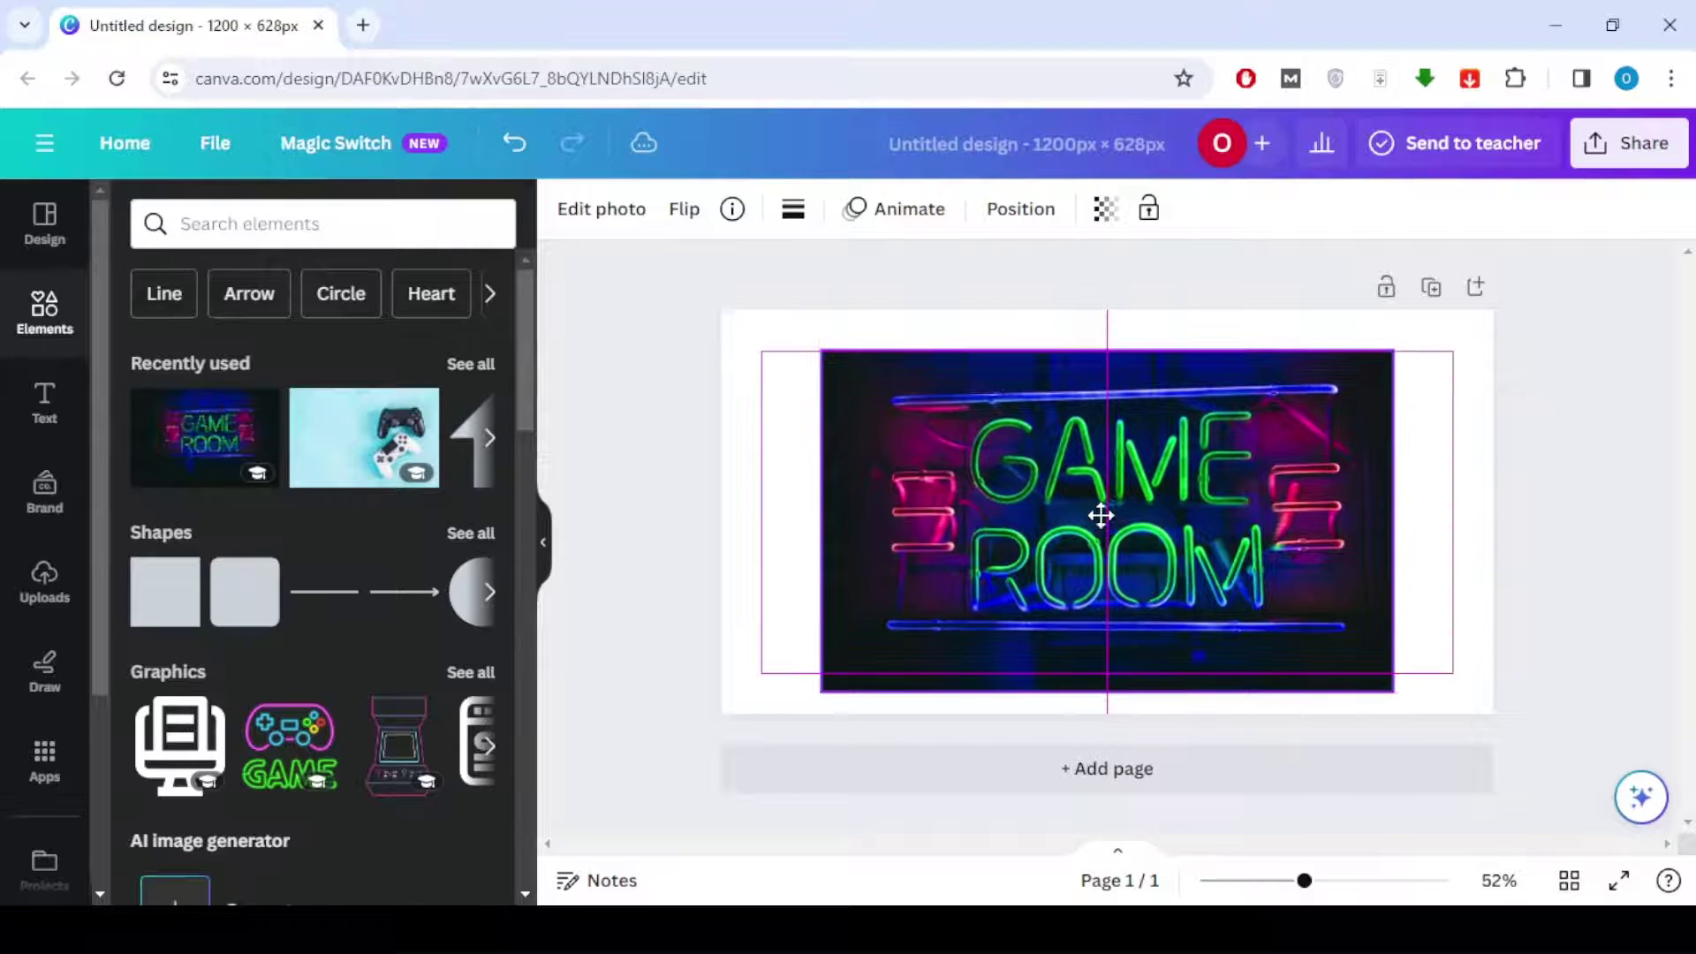
click(788, 442)
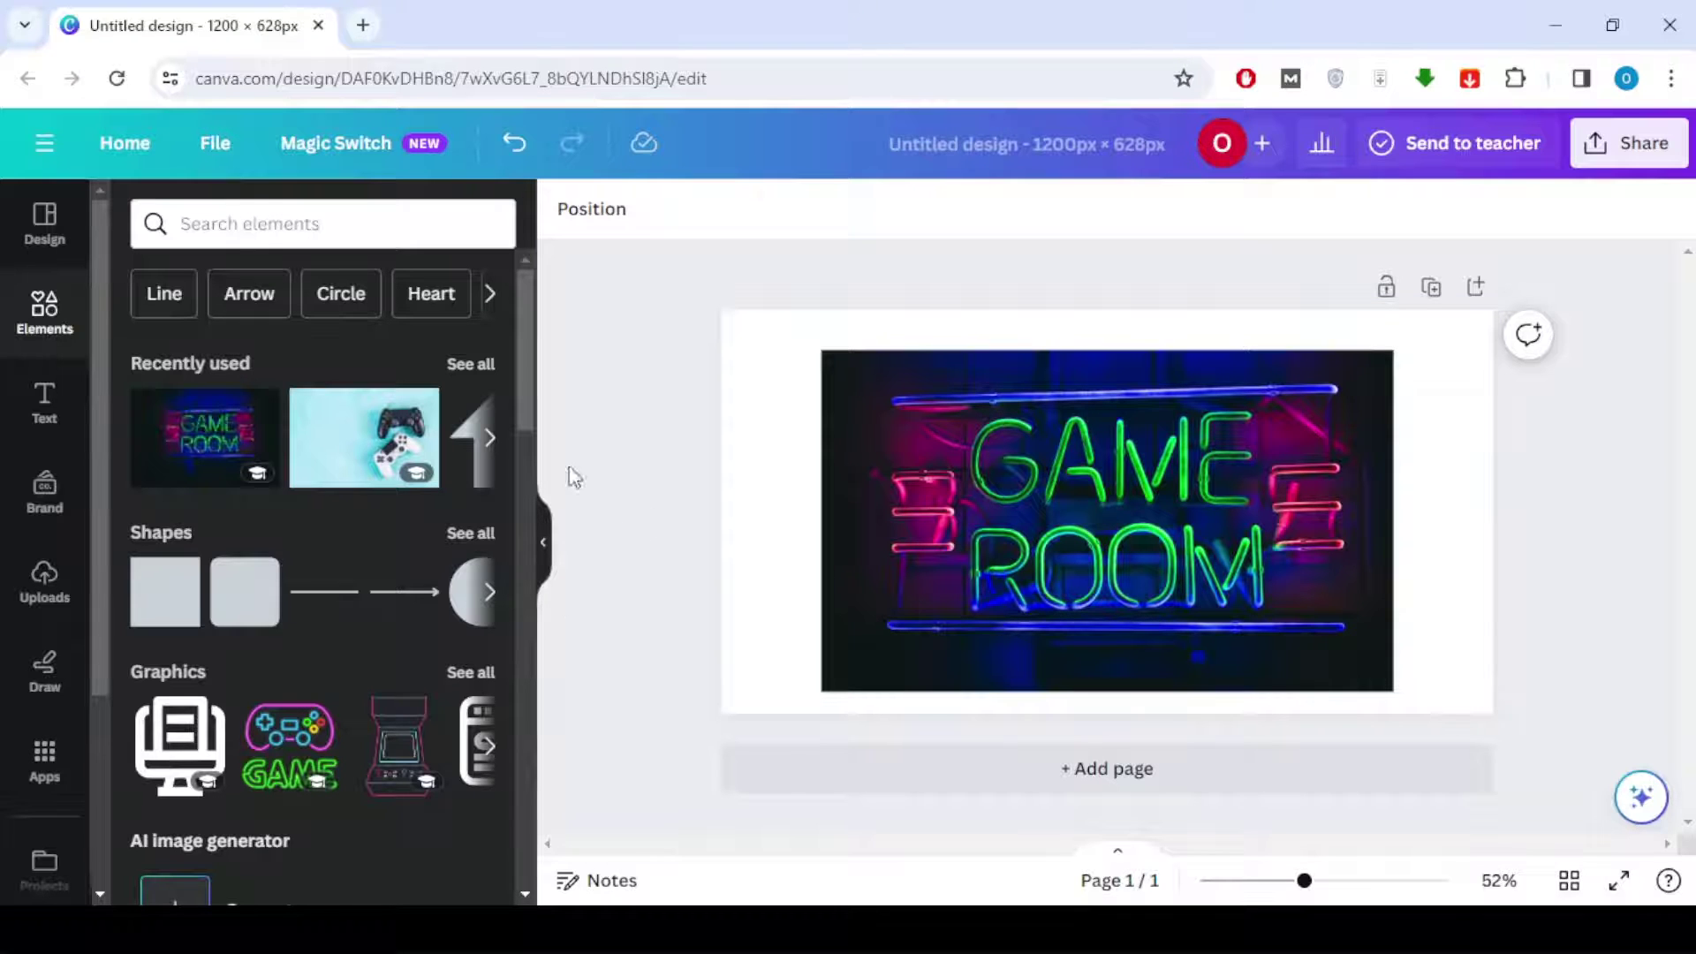
click(45, 676)
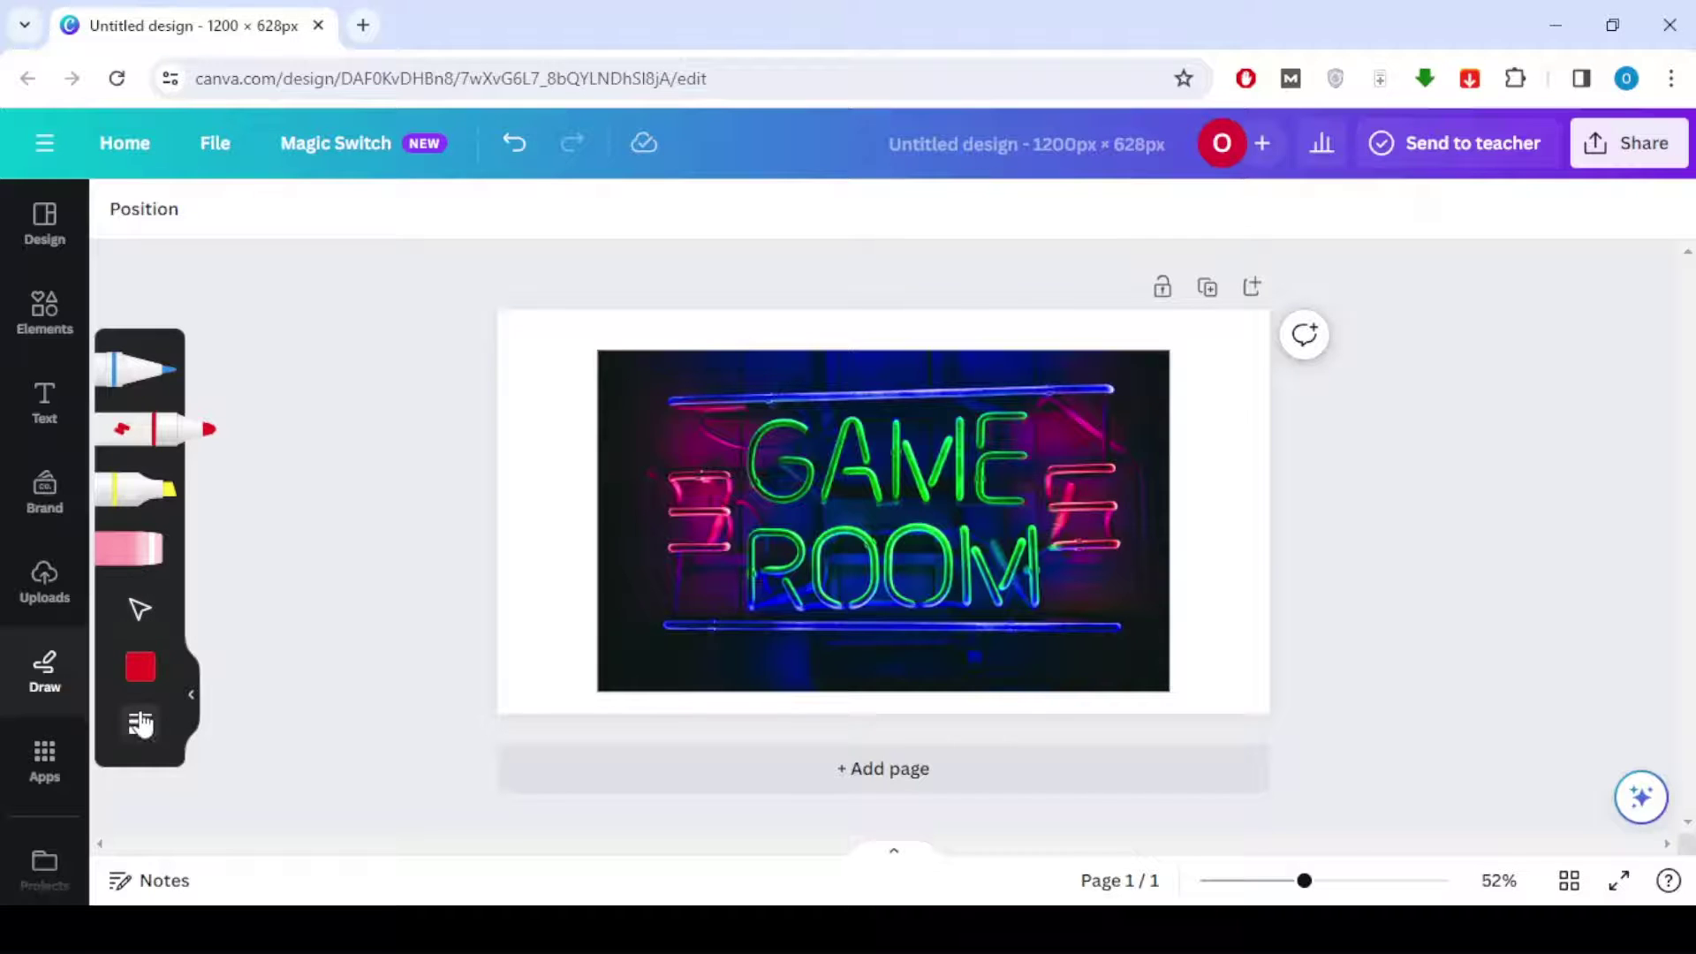
- Set the pen to weight 27 and white from Document colors
click(116, 376)
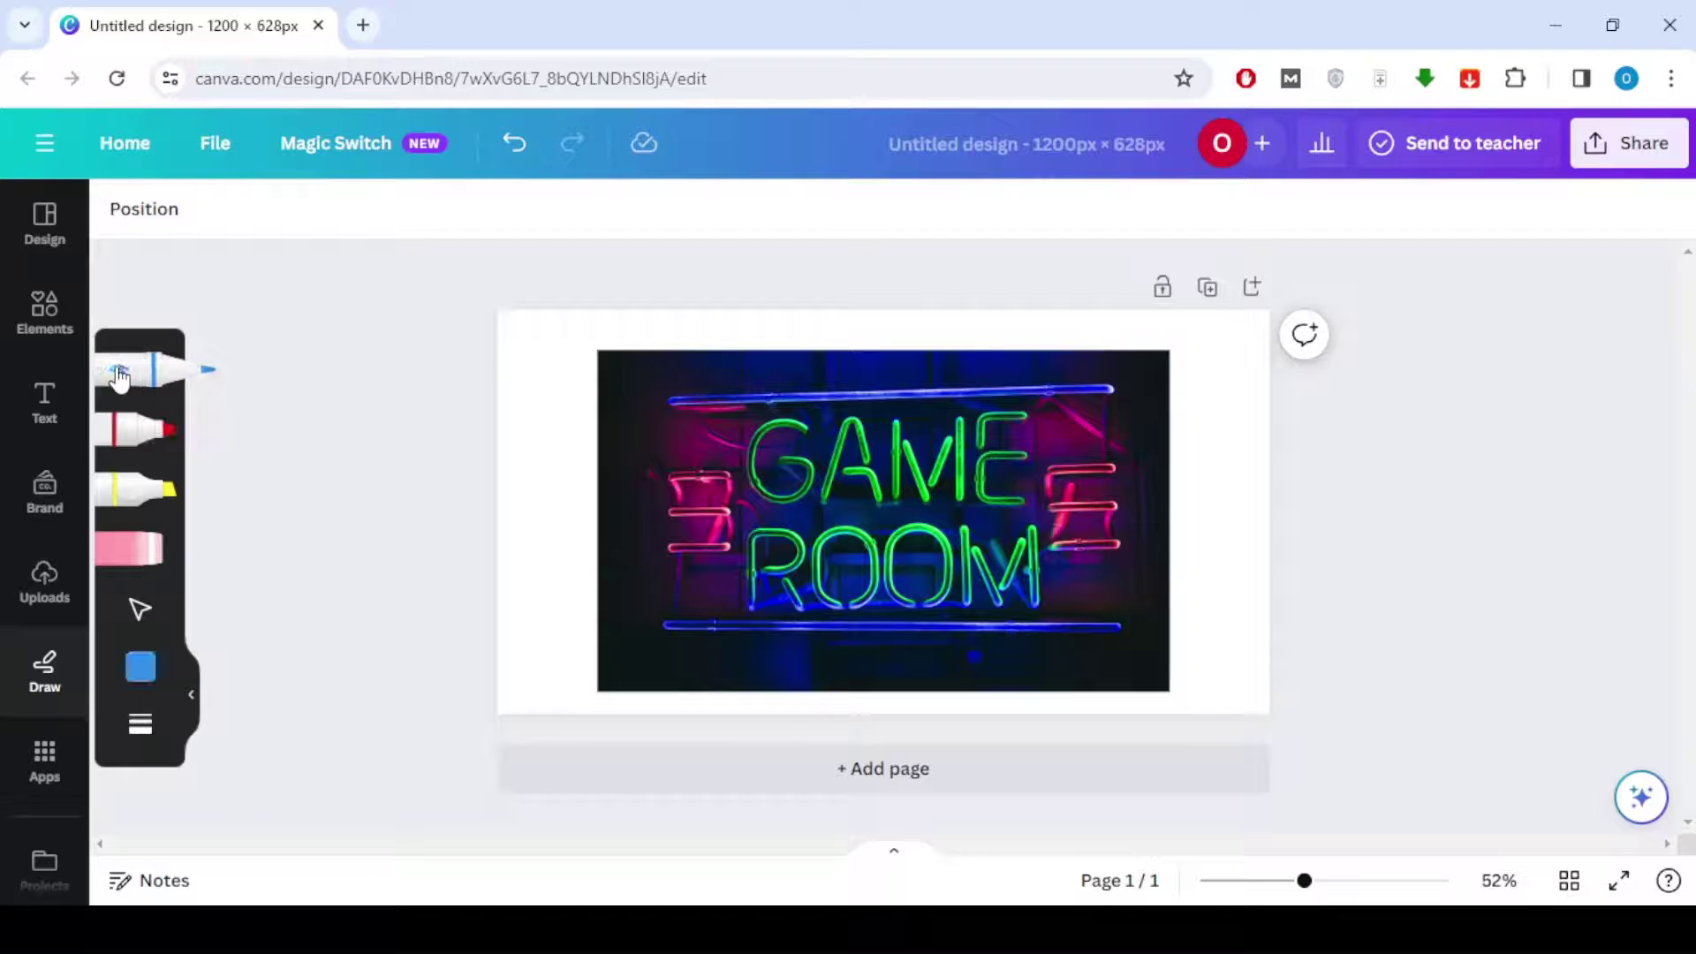
click(141, 730)
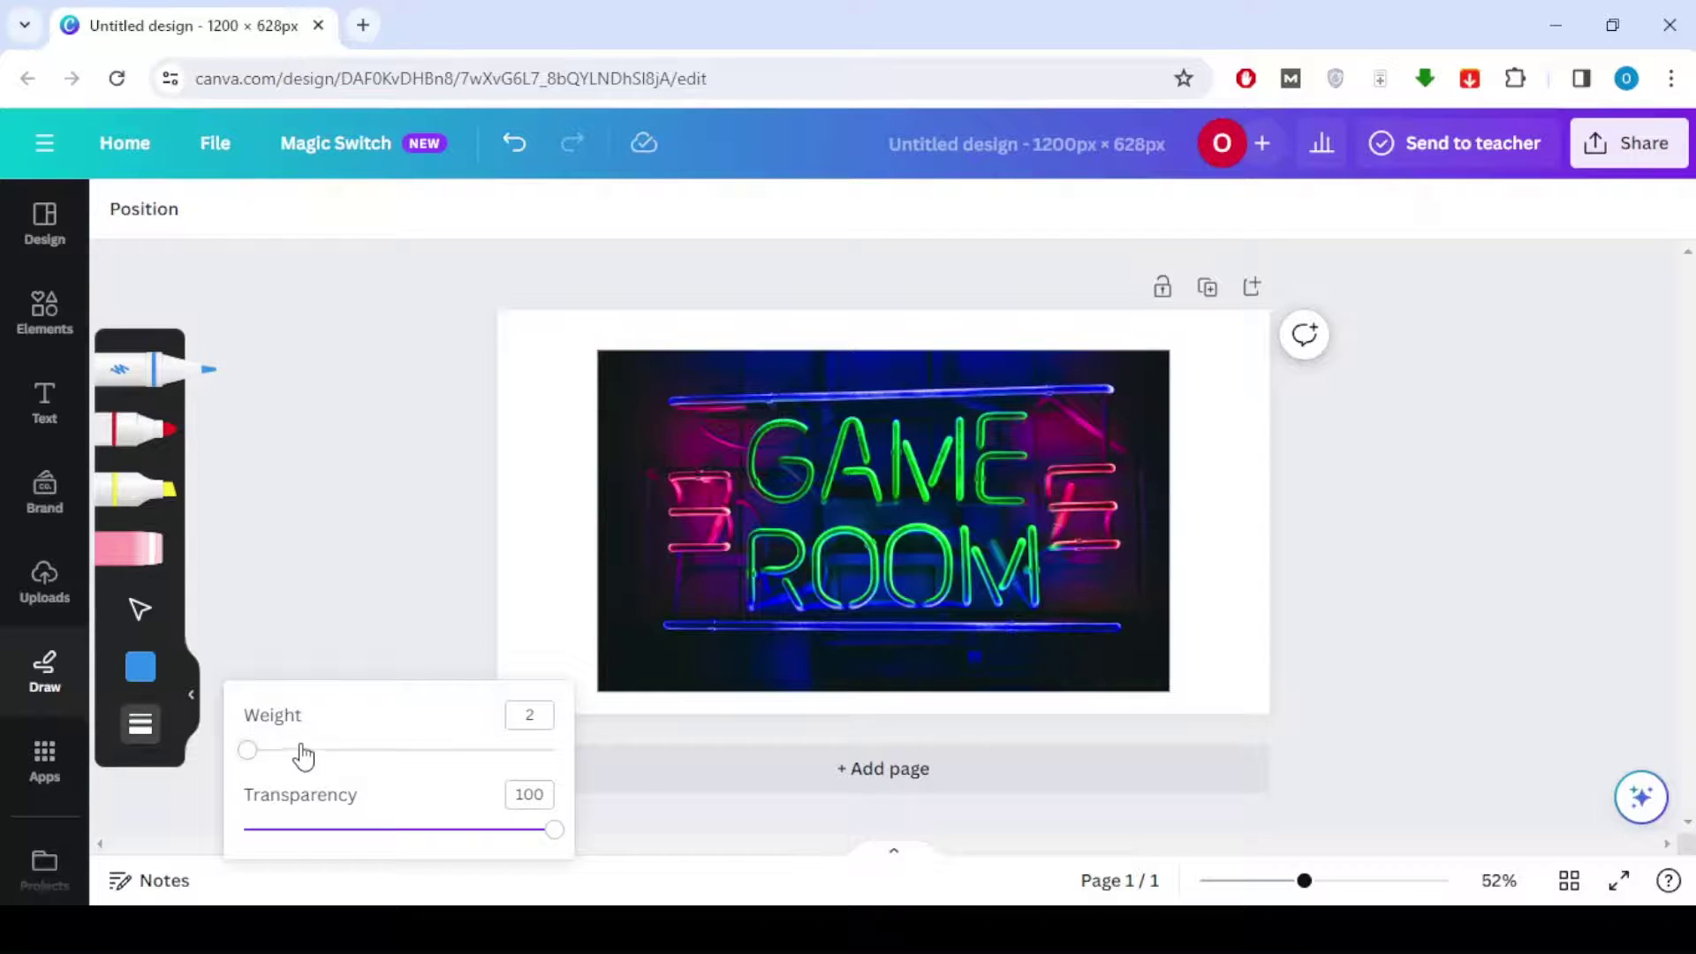
drag(304, 752, 325, 750)
click(142, 667)
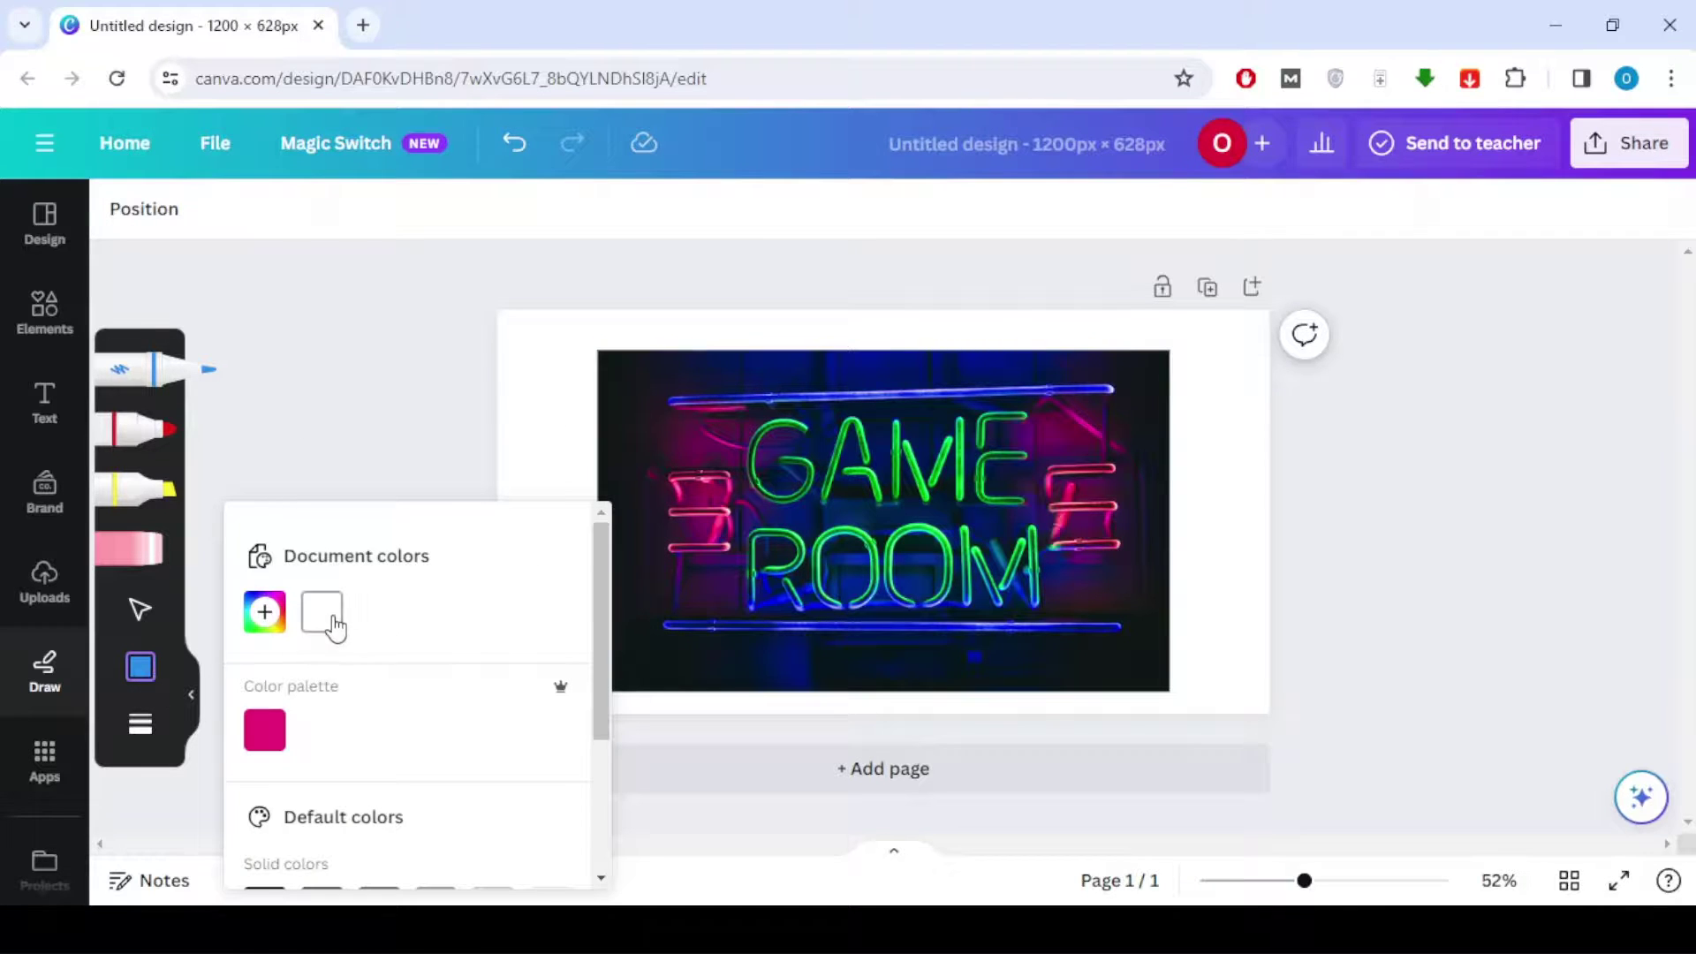
click(322, 612)
- Paint ragged white strokes over the photo's corners and top, right and left edges, then exit to Design
click(607, 364)
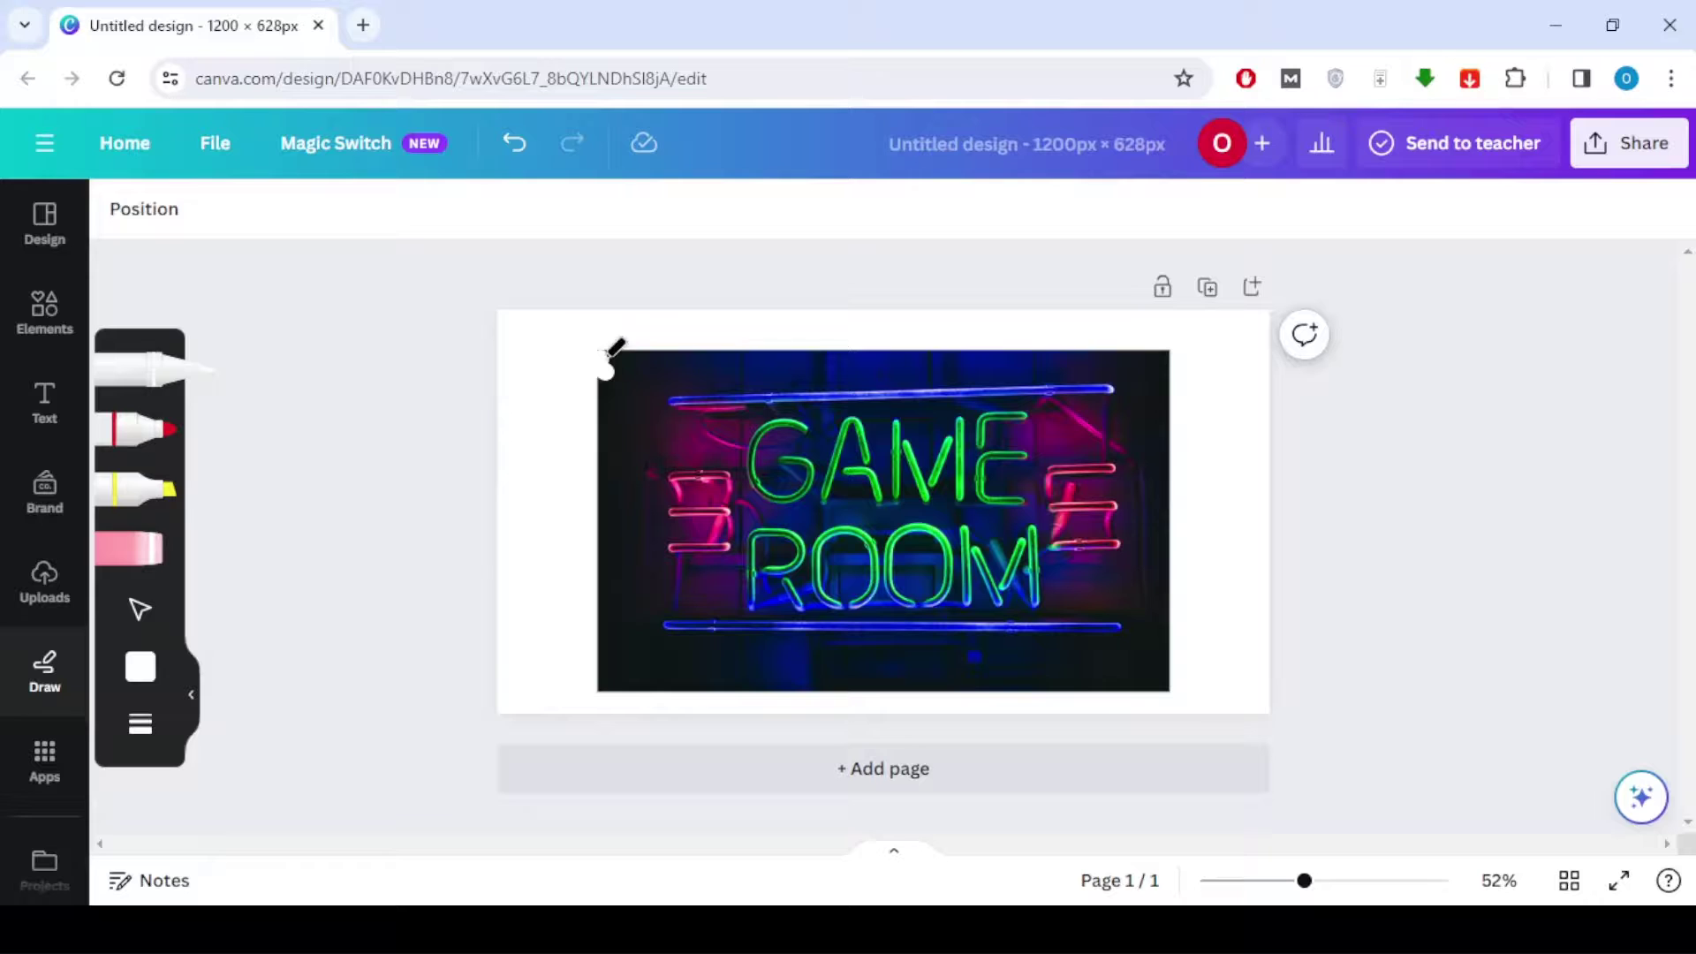
mouse_move(618, 365)
mouse_down()
mouse_move(675, 353)
mouse_move(607, 395)
mouse_move(618, 369)
mouse_move(731, 352)
mouse_move(609, 409)
mouse_up()
drag(764, 344, 1186, 350)
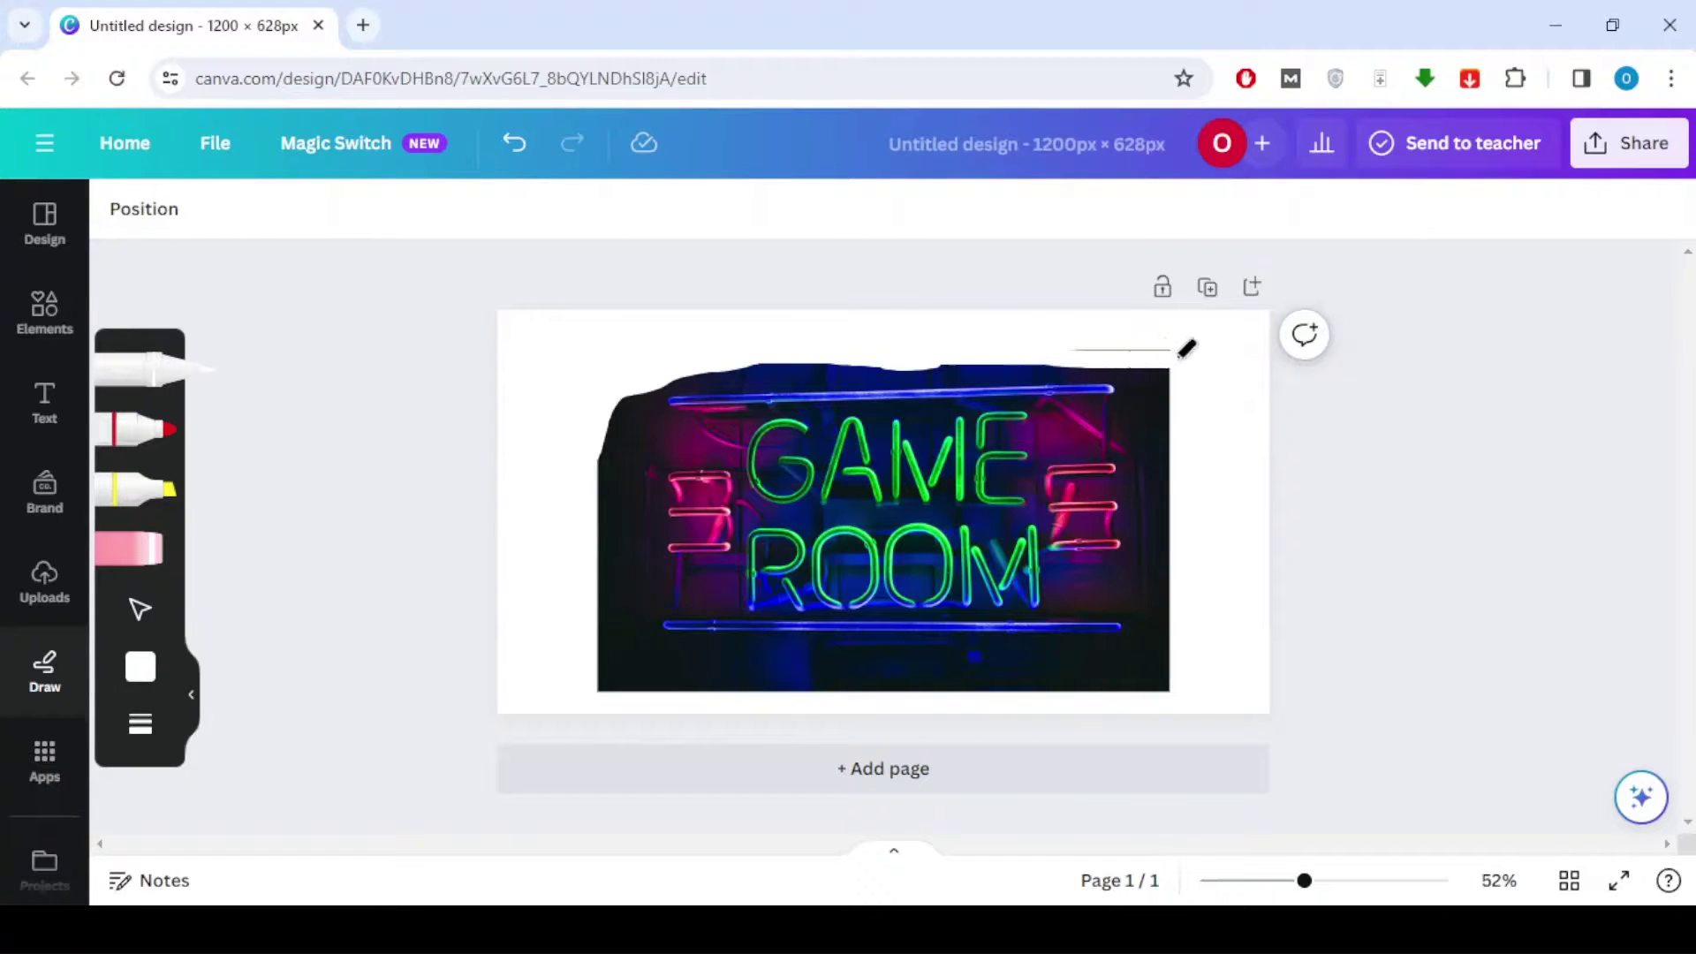
mouse_move(1080, 349)
mouse_down()
mouse_move(1136, 341)
mouse_move(1169, 367)
mouse_move(1178, 413)
mouse_move(1184, 379)
mouse_move(1180, 598)
mouse_up()
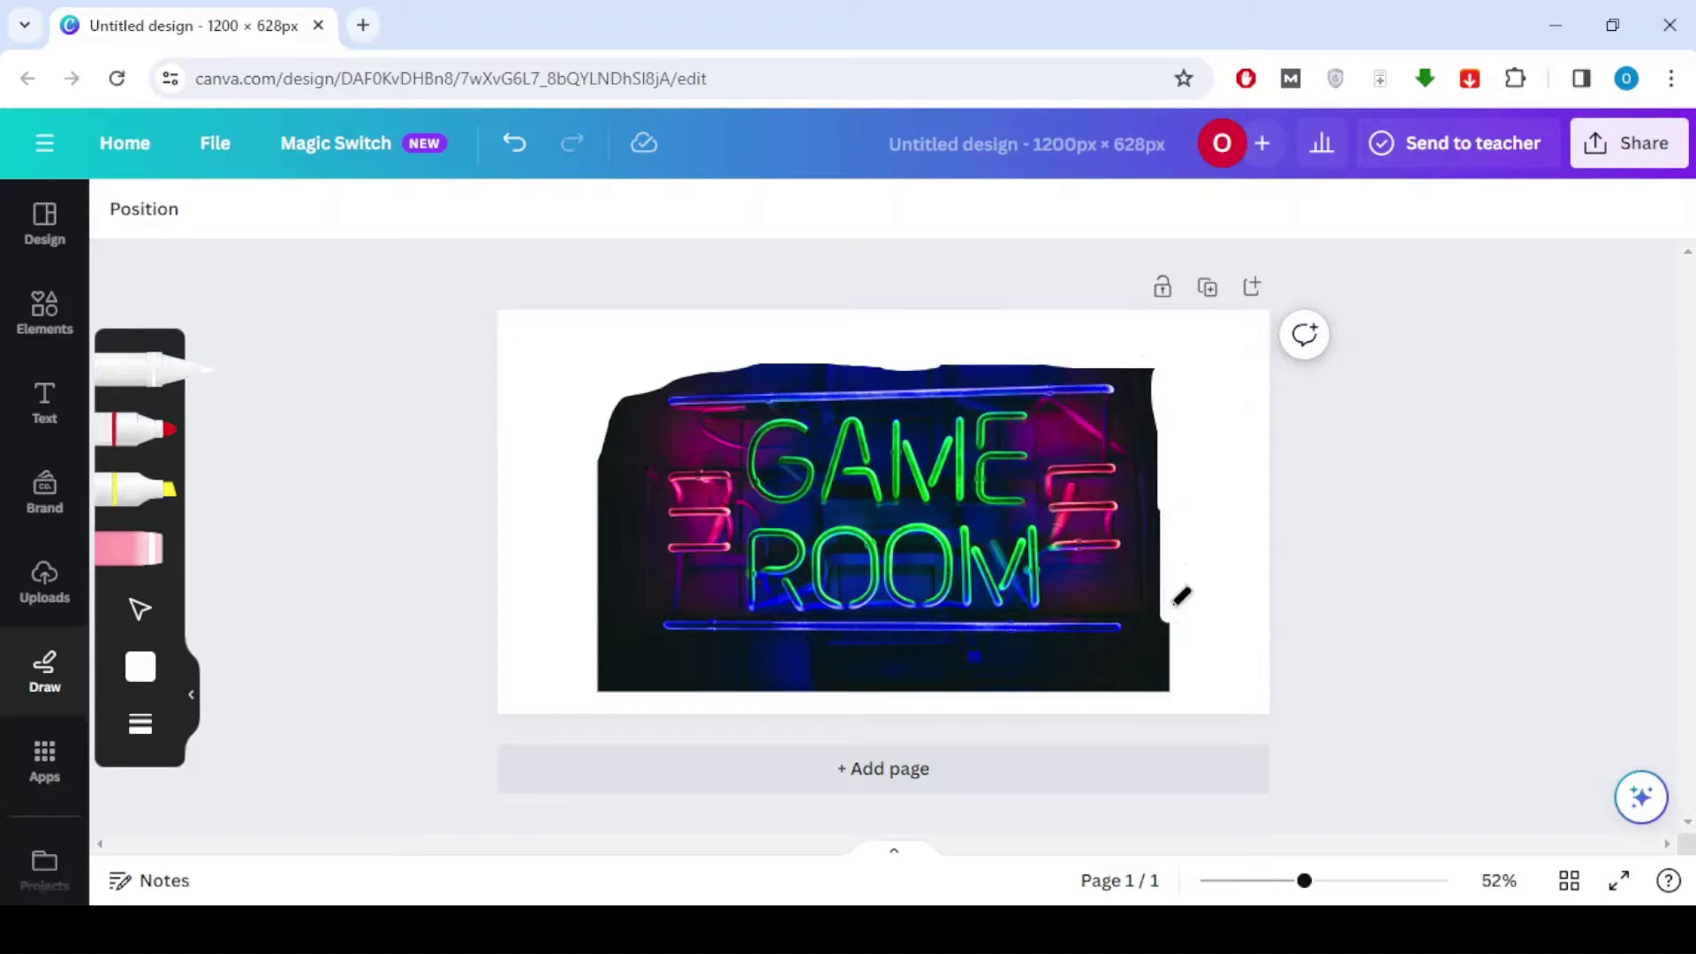
mouse_move(1178, 493)
mouse_down()
mouse_move(1178, 674)
mouse_move(1151, 670)
mouse_move(1174, 606)
mouse_move(1170, 632)
mouse_move(1166, 359)
mouse_move(1109, 353)
mouse_up()
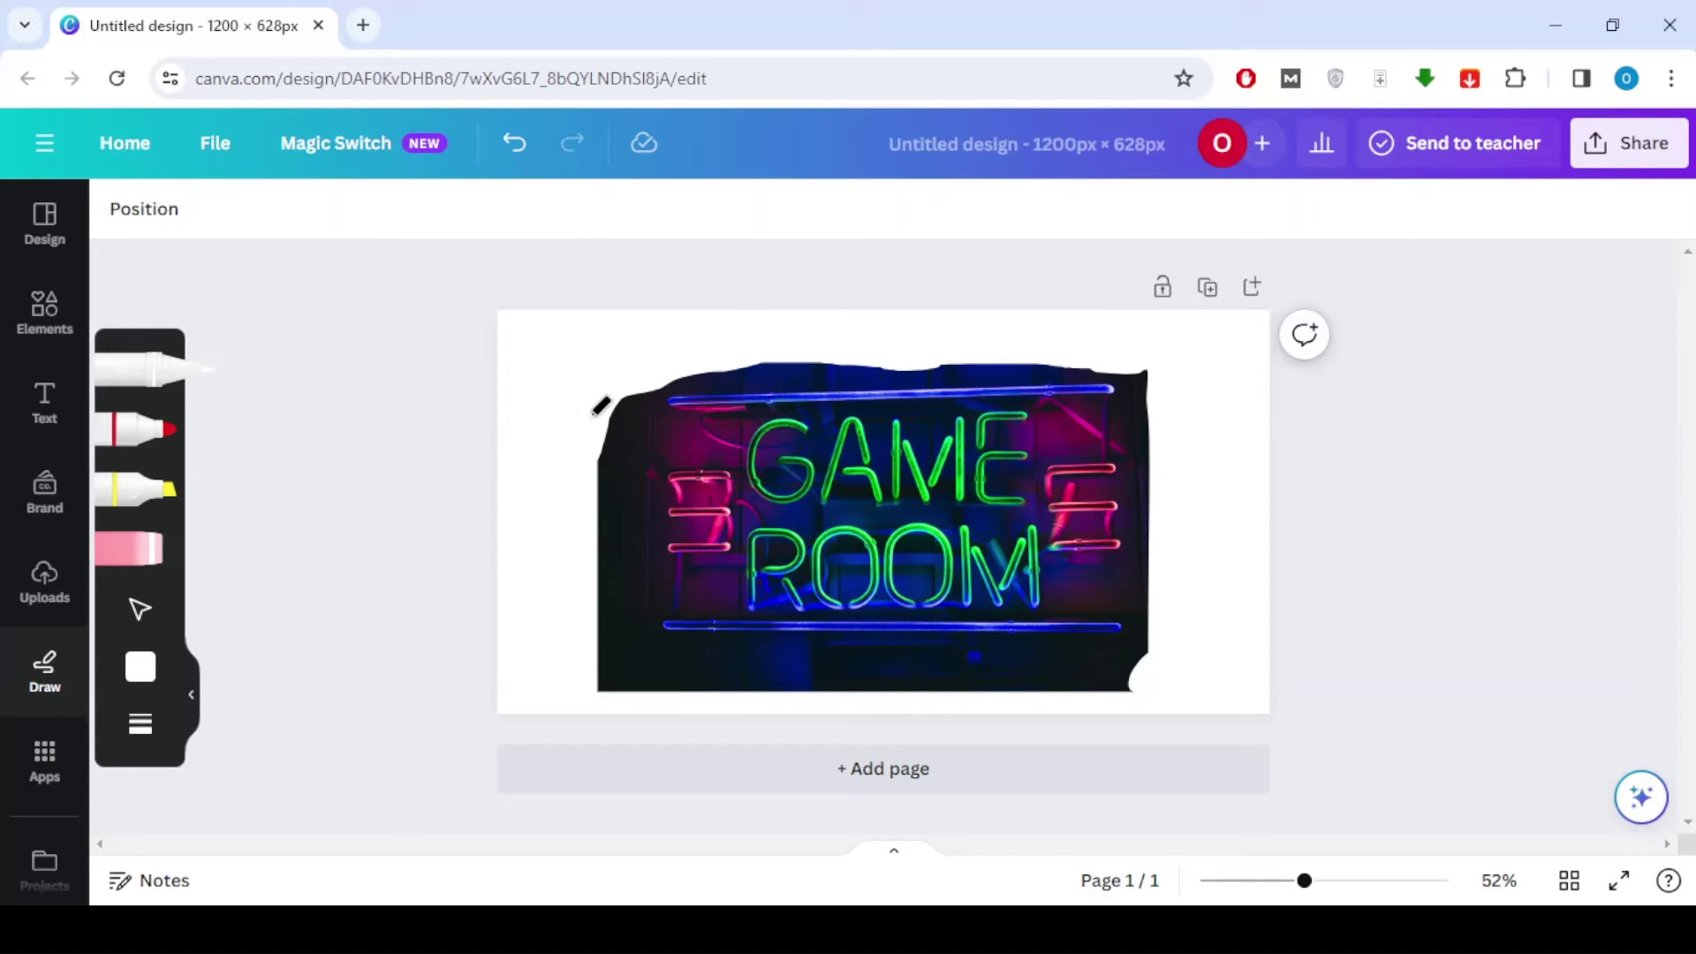
drag(603, 458, 610, 689)
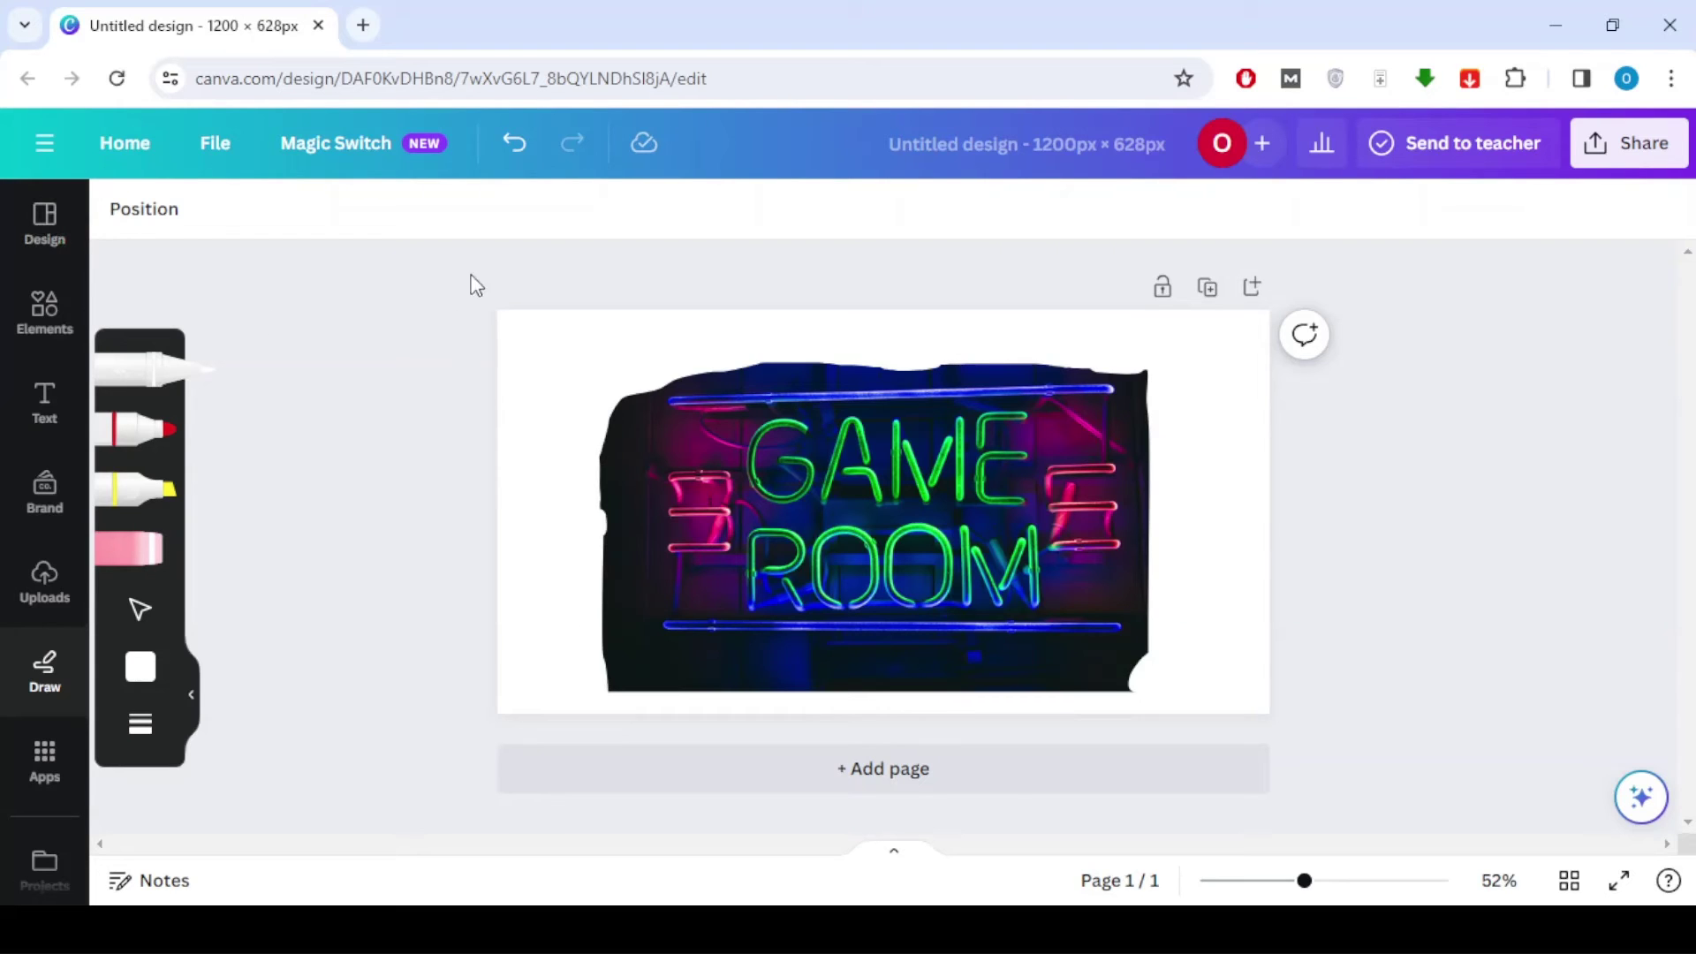
click(43, 228)
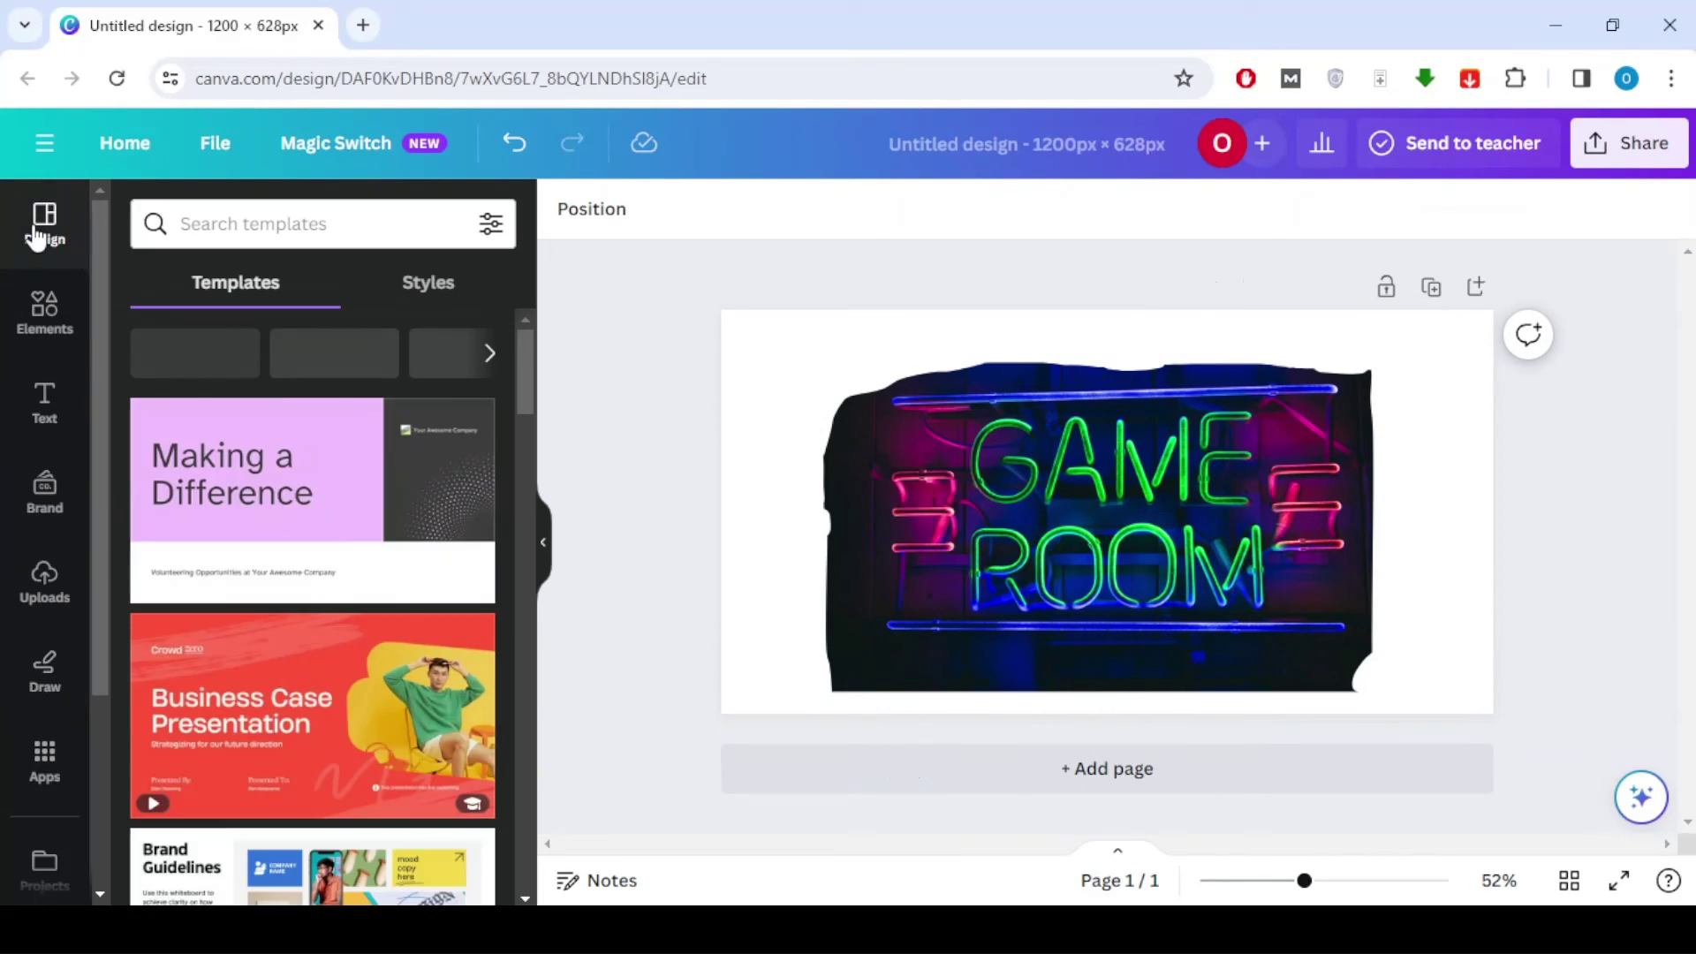